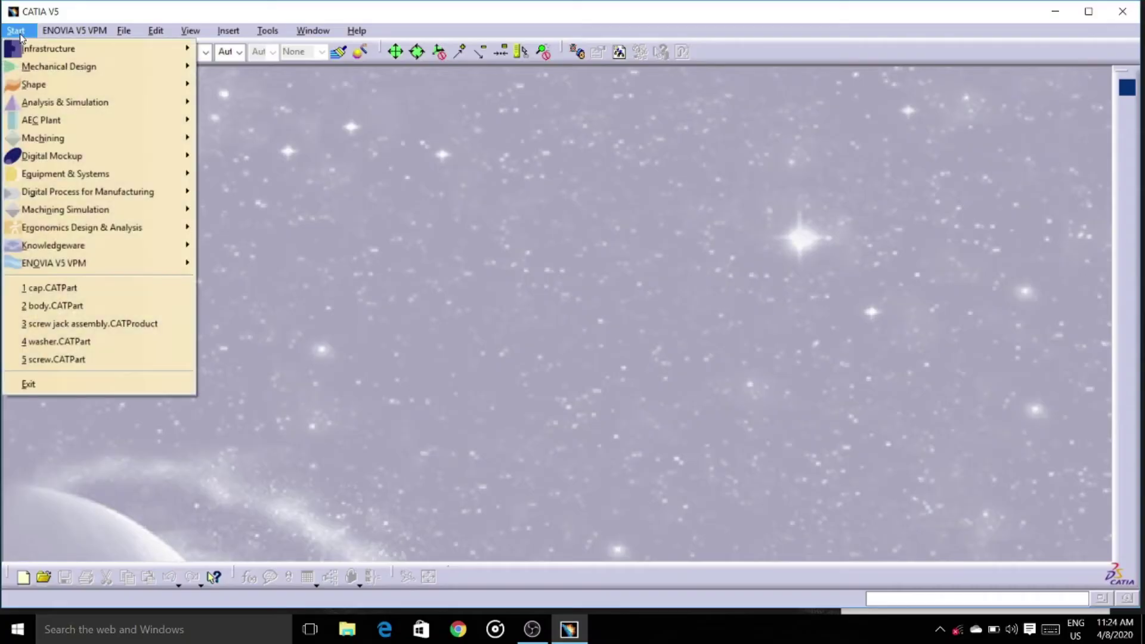
Create a new part through Start > Mechanical Design > Part Design
mouse_move(40, 66)
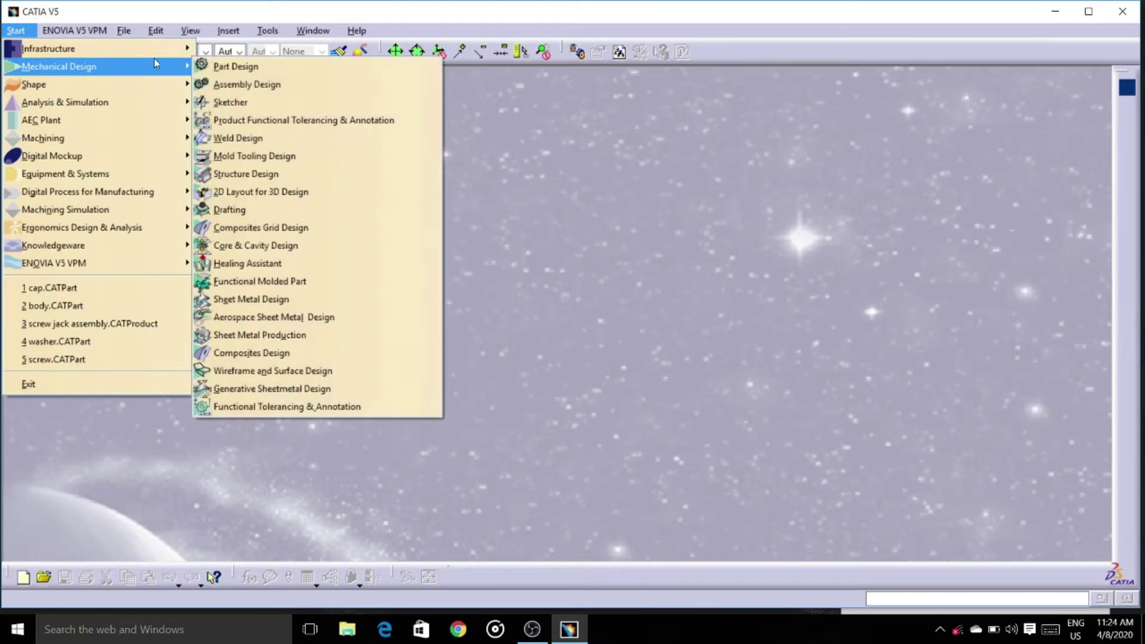
click(220, 66)
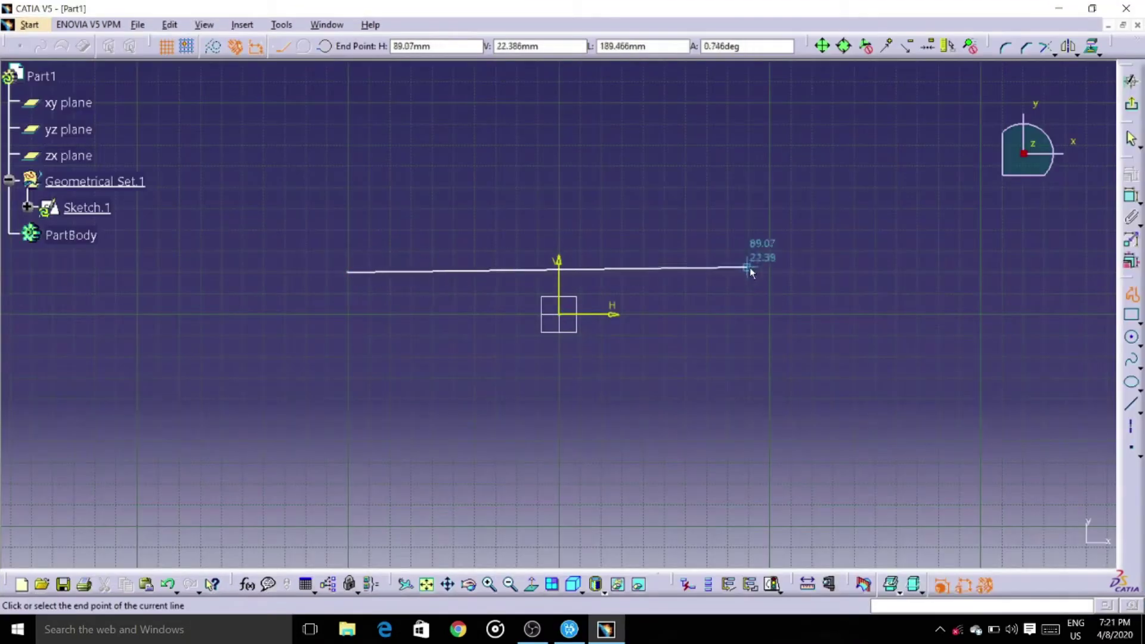
Draw the profile's bottom edge, right outer side, top right edge and right shoulder
click(770, 273)
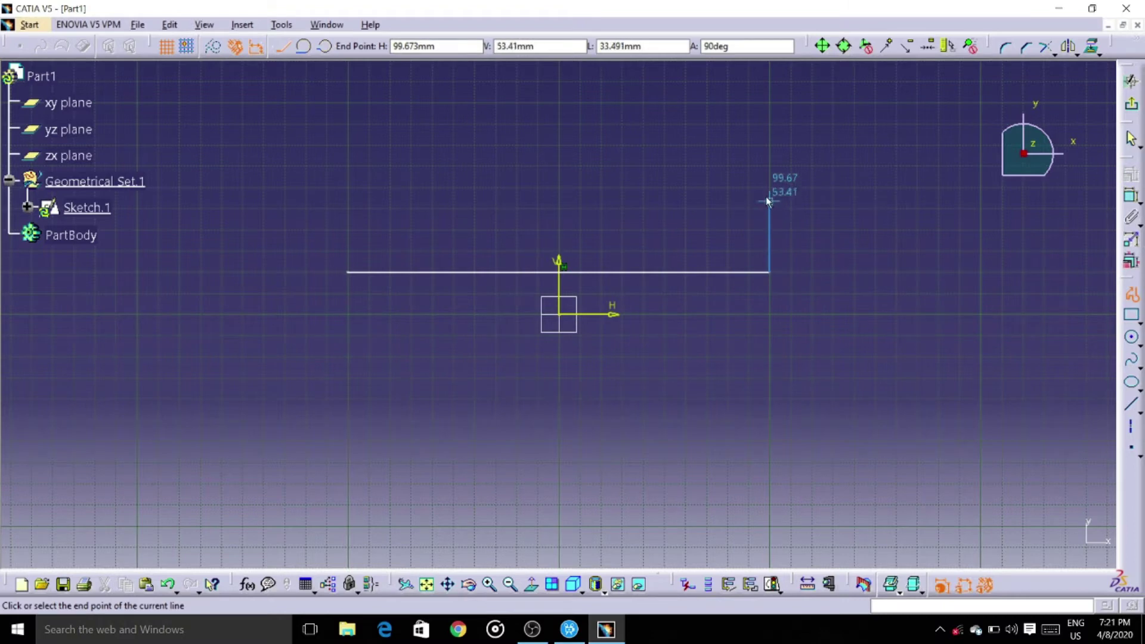
click(769, 126)
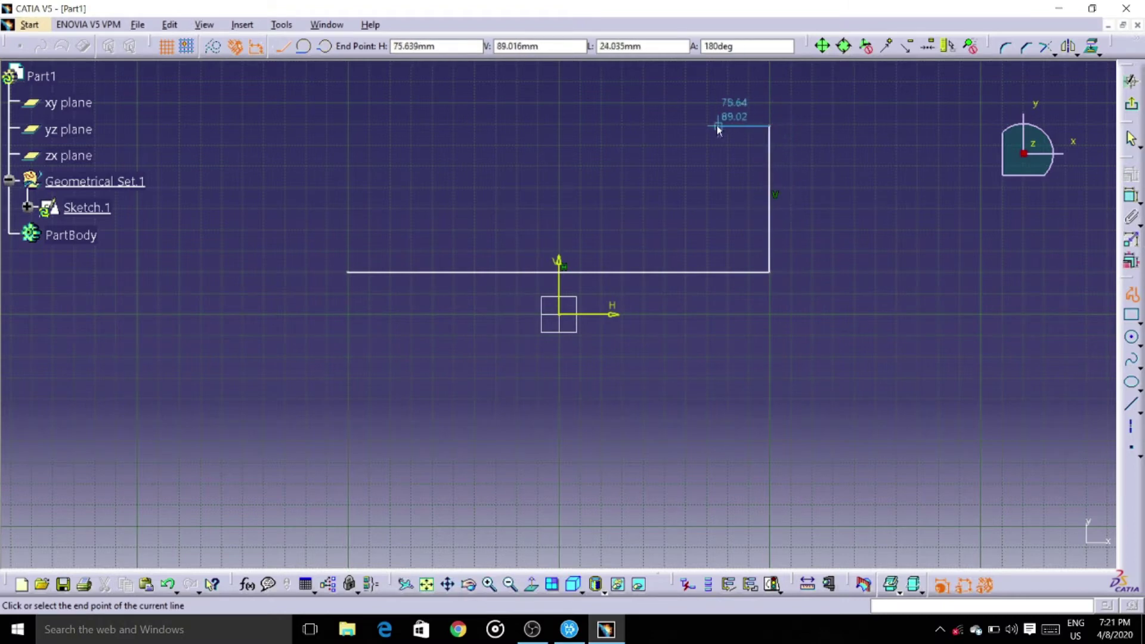
click(686, 126)
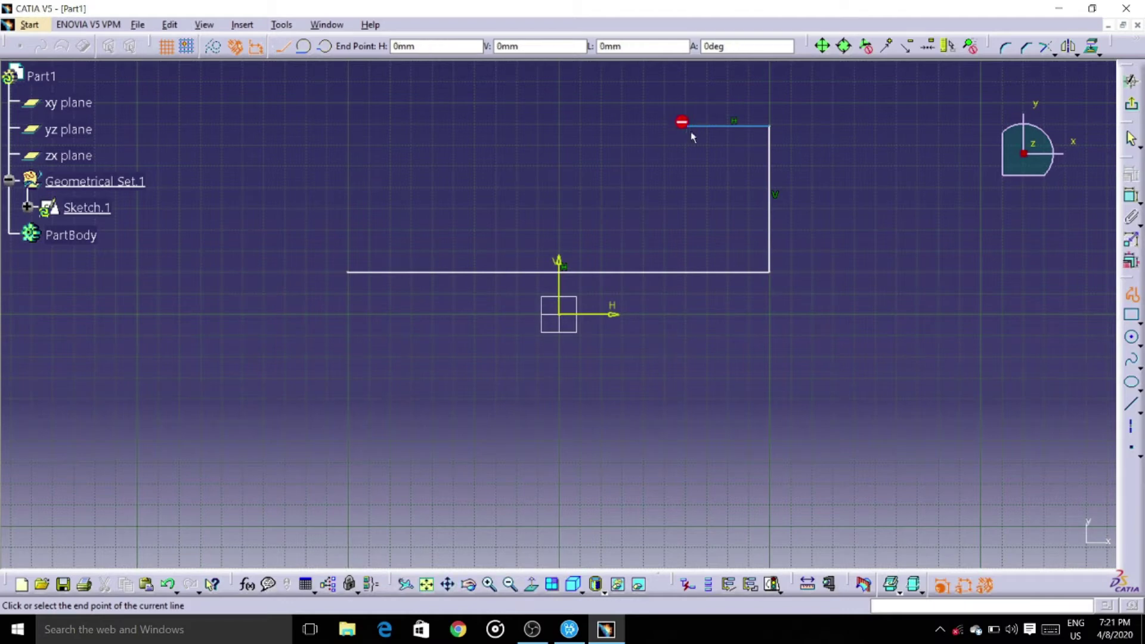
click(687, 166)
click(644, 165)
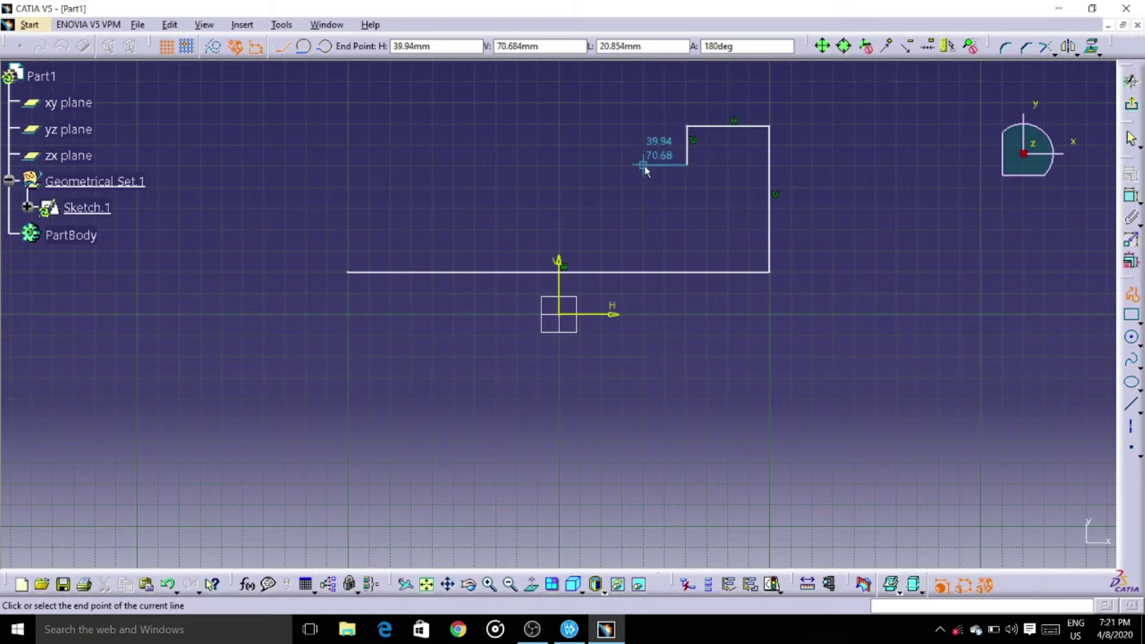
click(645, 208)
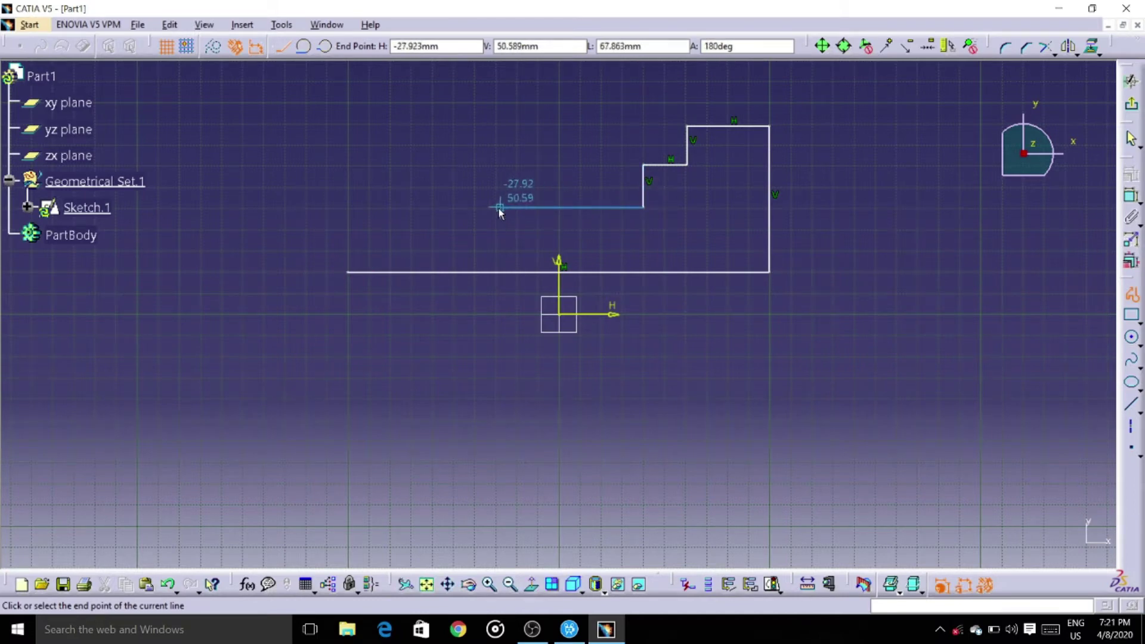
Draw the pocket bottom, left shoulder and left side, closing the profile at its start point
click(473, 207)
click(475, 162)
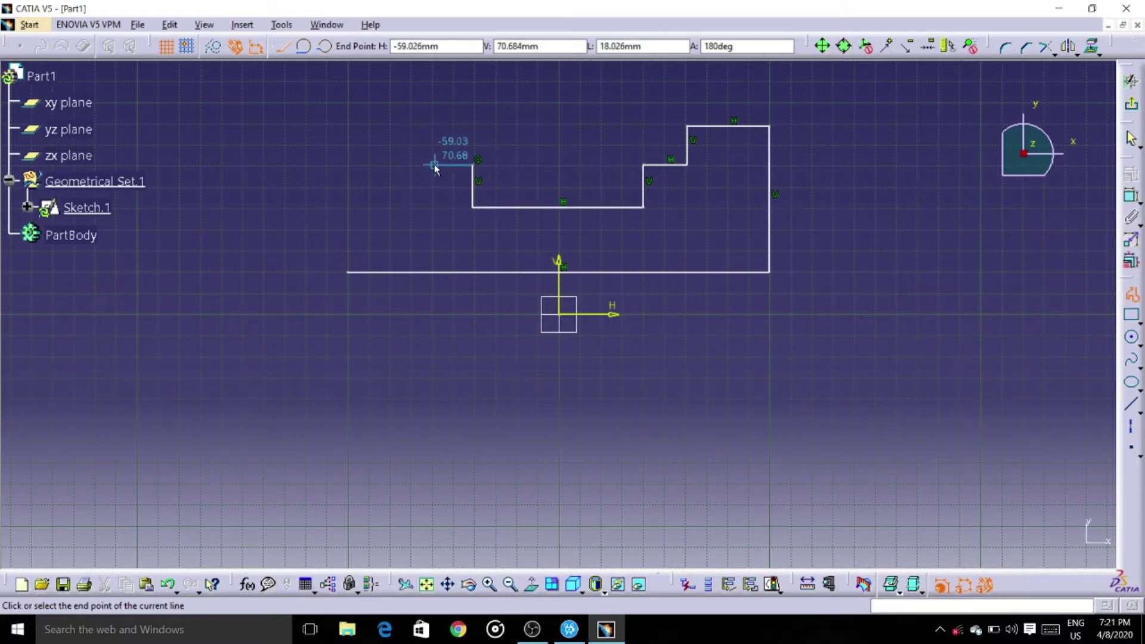
click(435, 165)
click(434, 125)
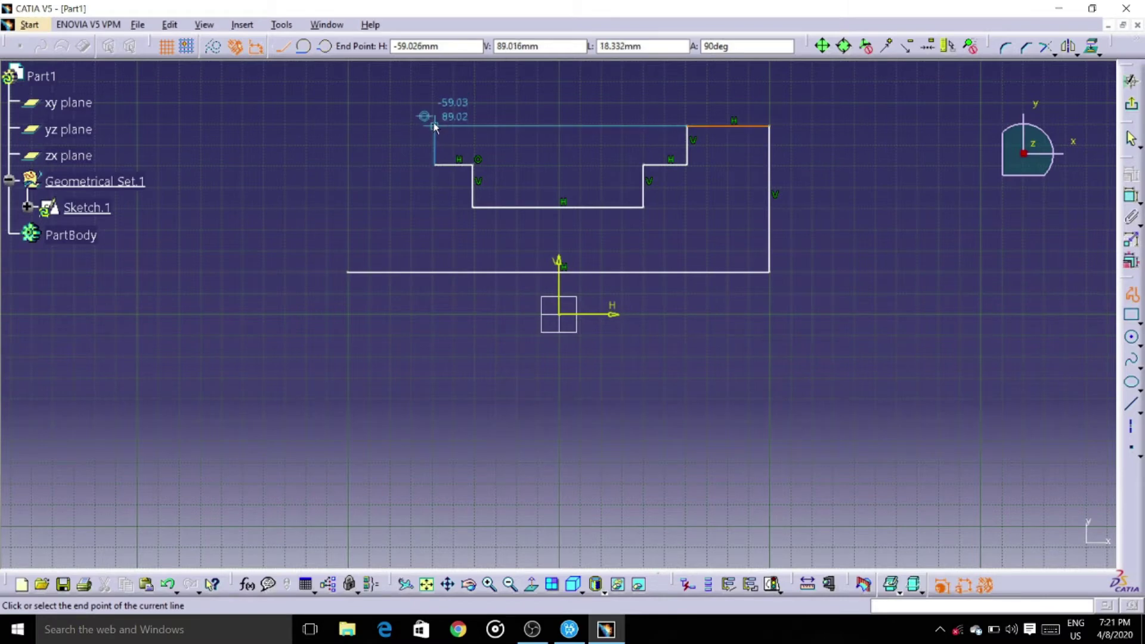
click(347, 126)
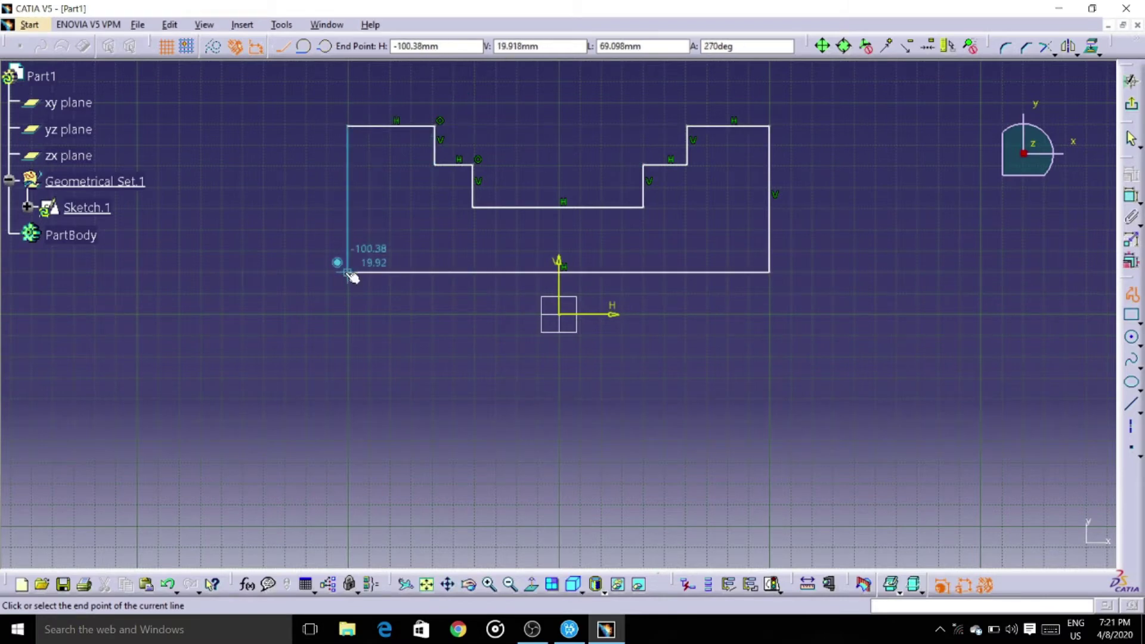
click(348, 272)
click(793, 395)
Dimension the bottom length (200.054), pocket width (80.94) and step-wall distance (119.82)
click(1132, 261)
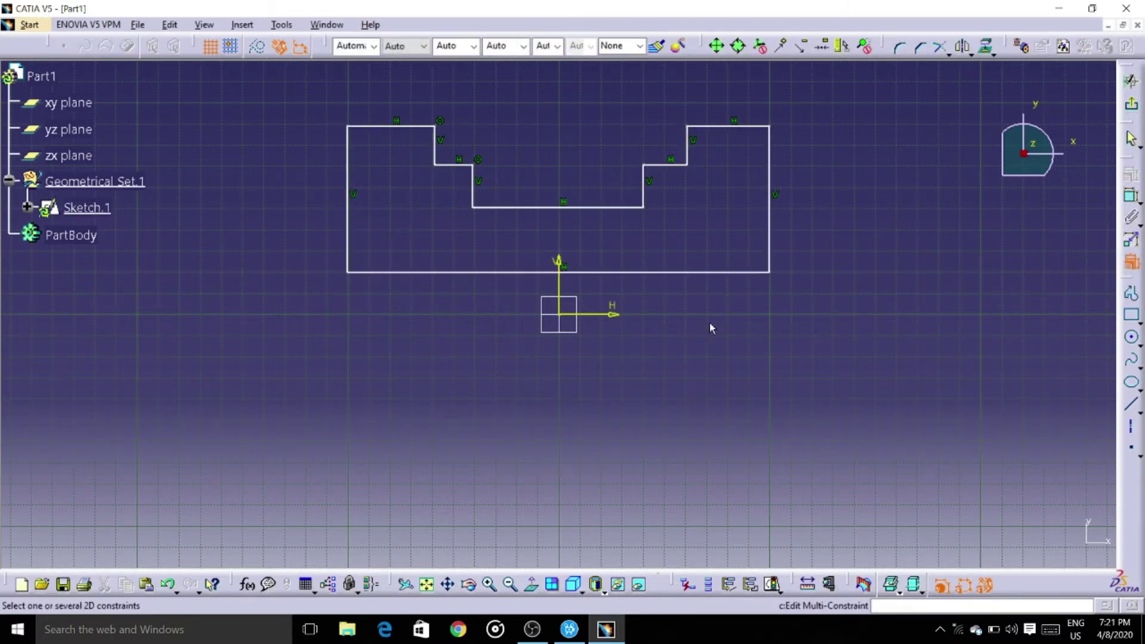
click(1131, 196)
click(616, 272)
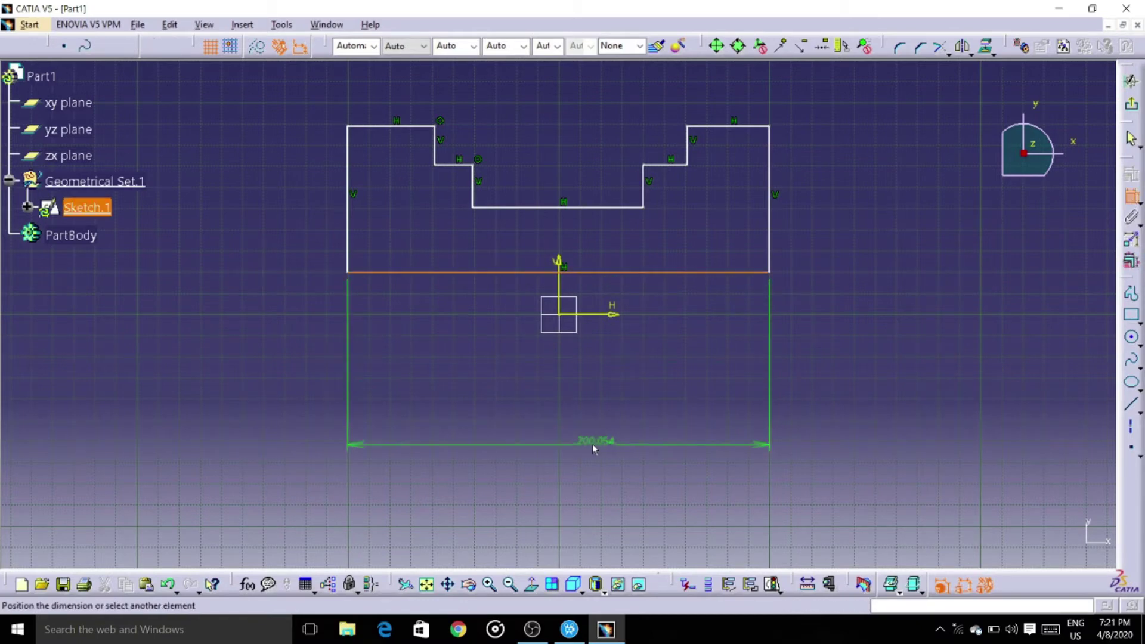
click(553, 451)
click(543, 208)
click(546, 143)
drag(531, 143, 531, 108)
middle_drag(452, 152, 446, 219)
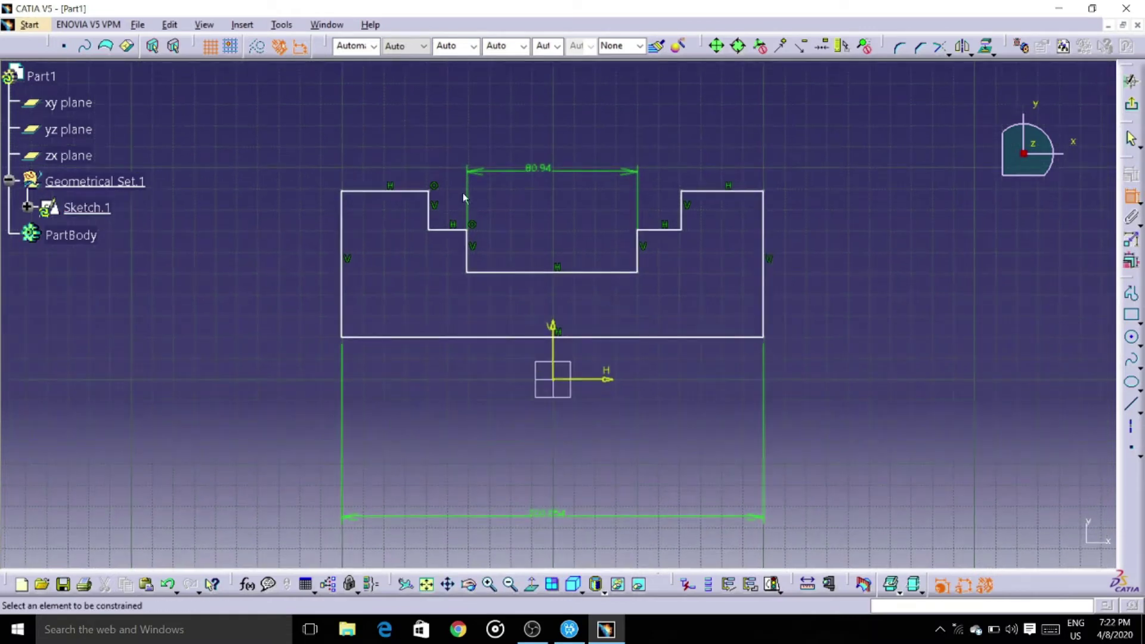
click(428, 210)
click(681, 212)
click(537, 124)
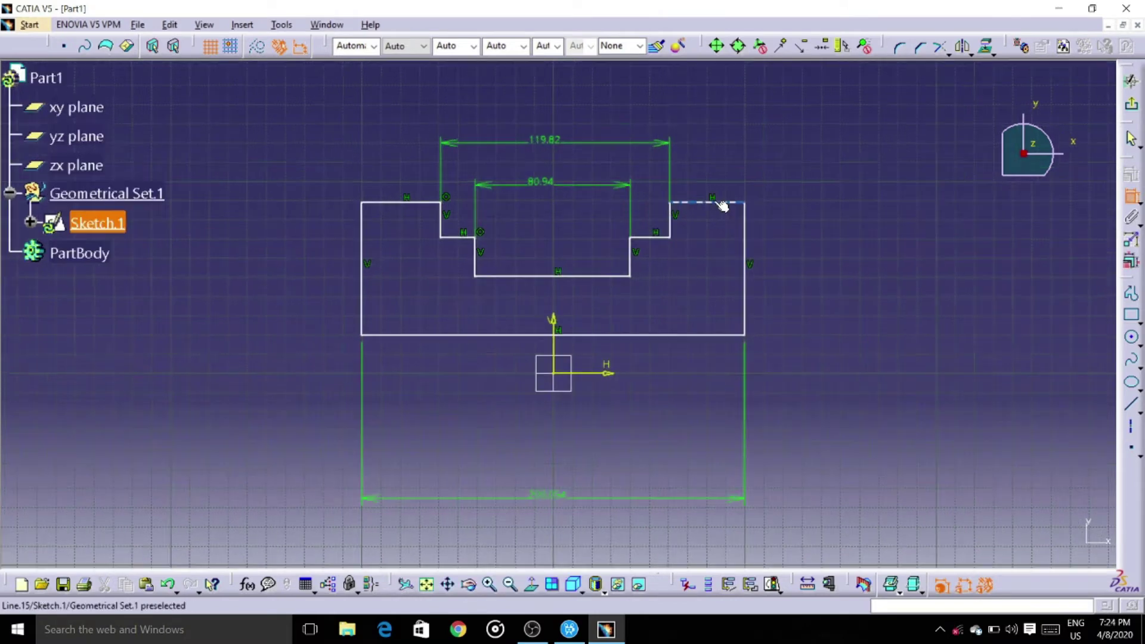
Dimension the four heights from the H axis: 89.016, 70.684, 50.589 and 19.918
click(722, 203)
click(1078, 281)
click(654, 238)
click(595, 374)
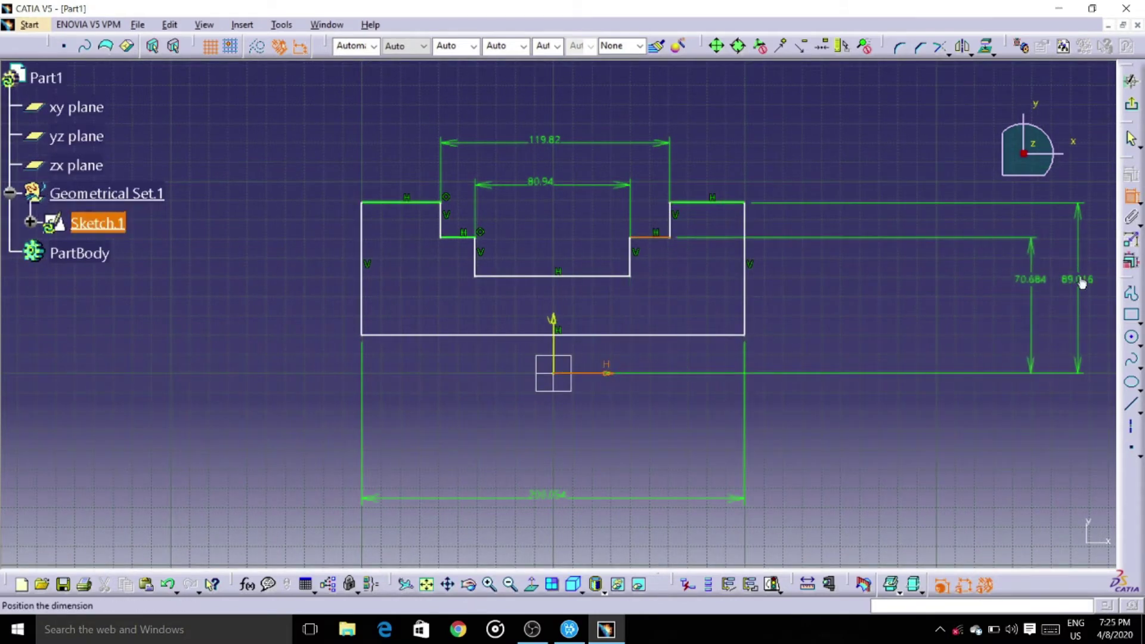
click(1010, 304)
click(594, 275)
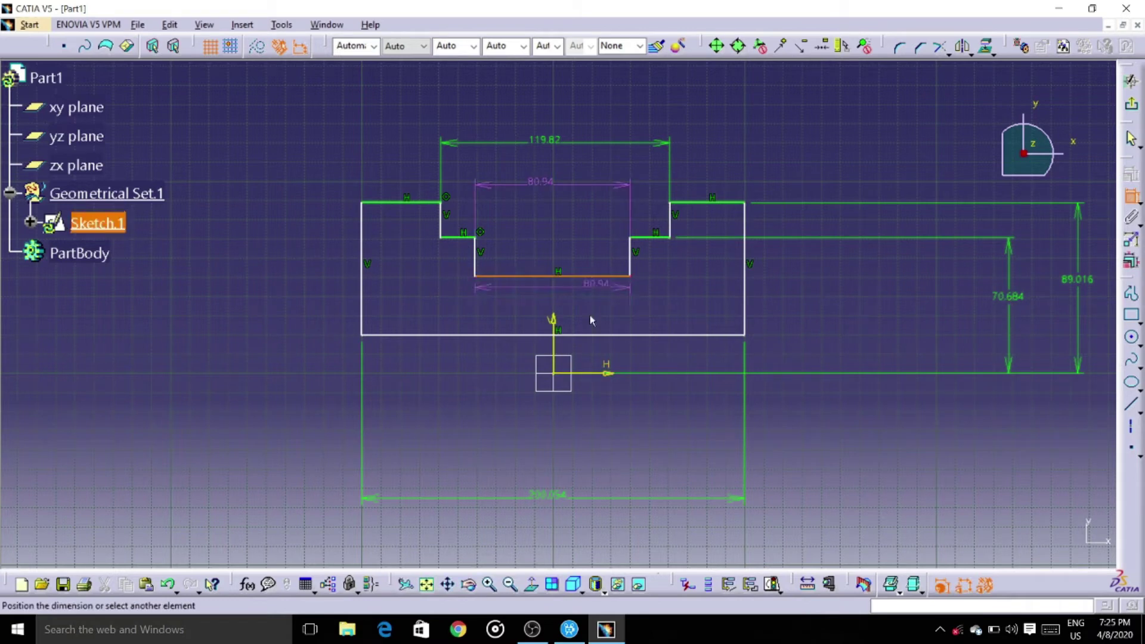
click(604, 374)
click(961, 320)
click(639, 335)
click(609, 373)
click(914, 354)
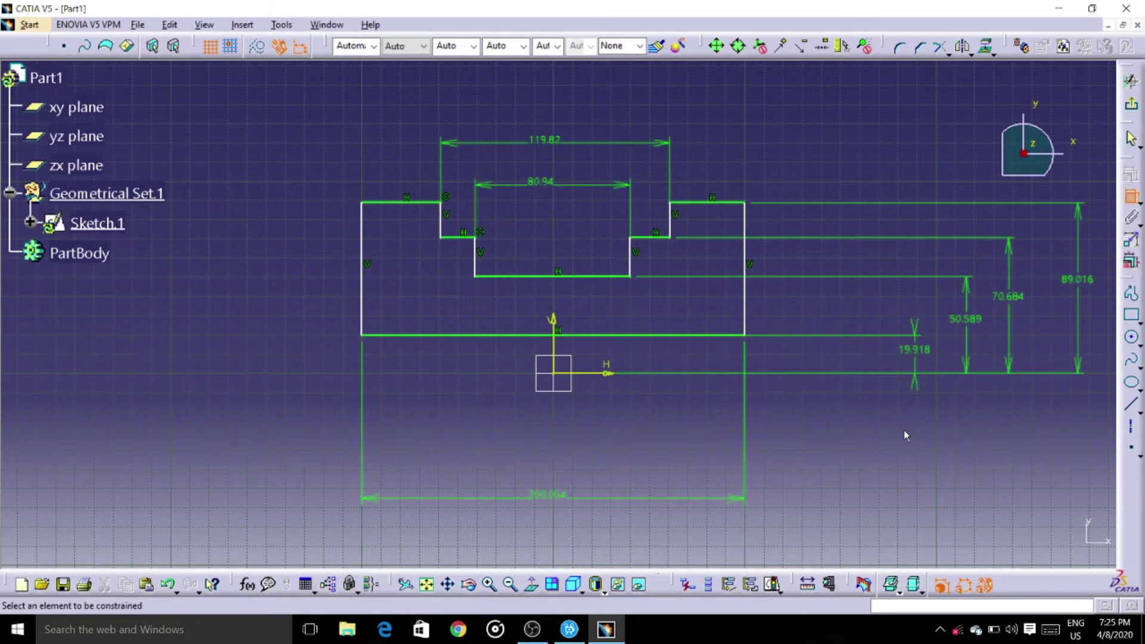
click(1132, 260)
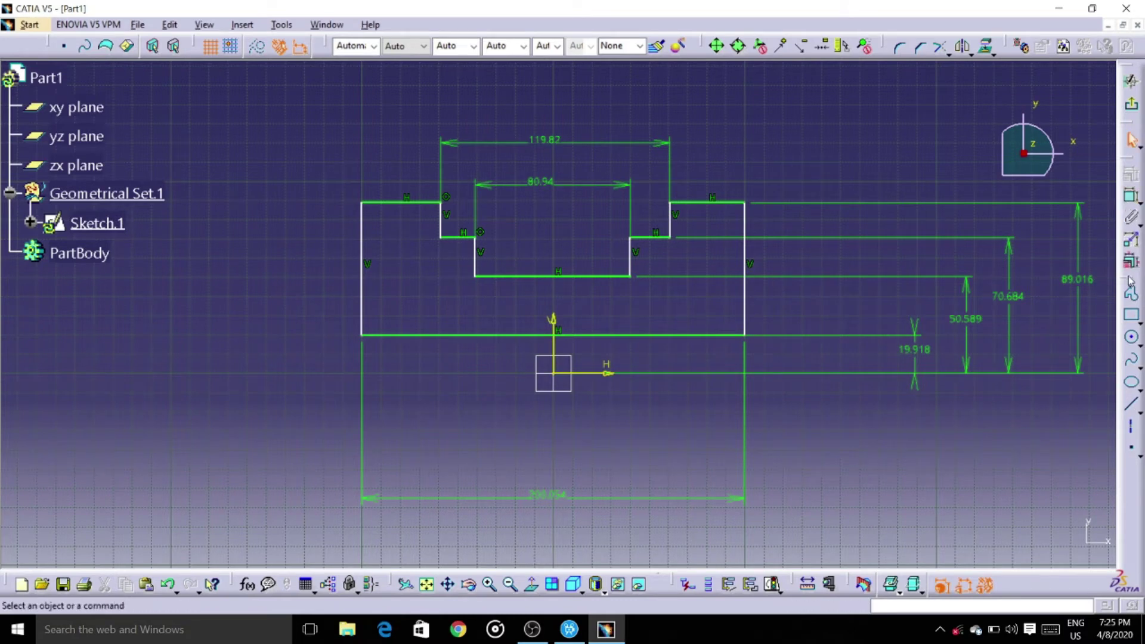
Select both pocket walls with the V axis to constrain them together
click(630, 258)
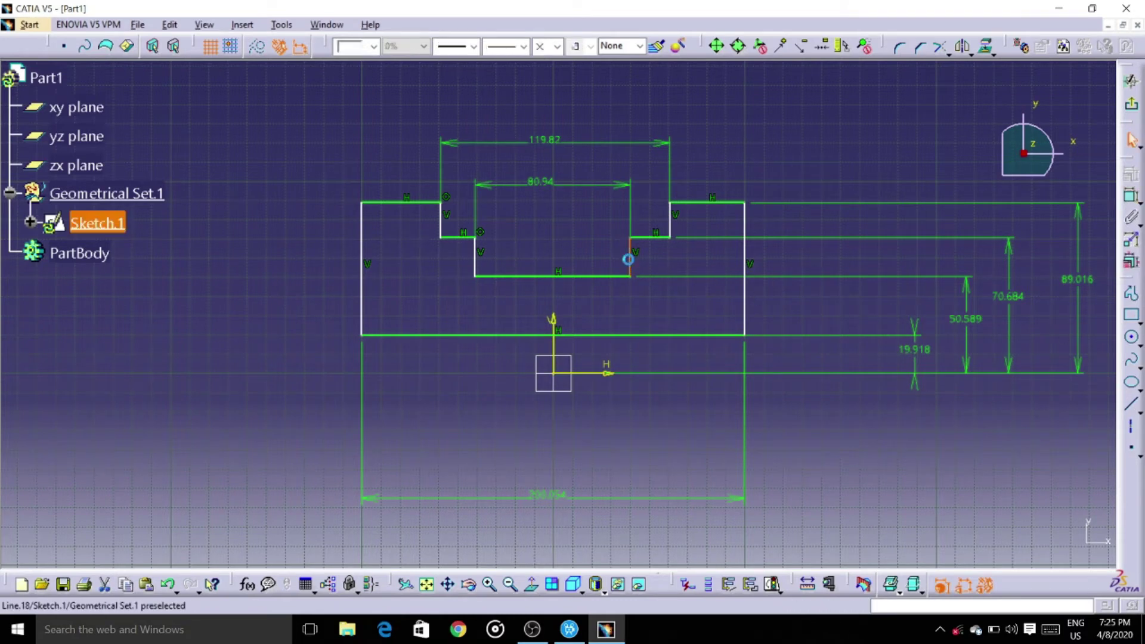
ctrl+click(554, 328)
click(1131, 260)
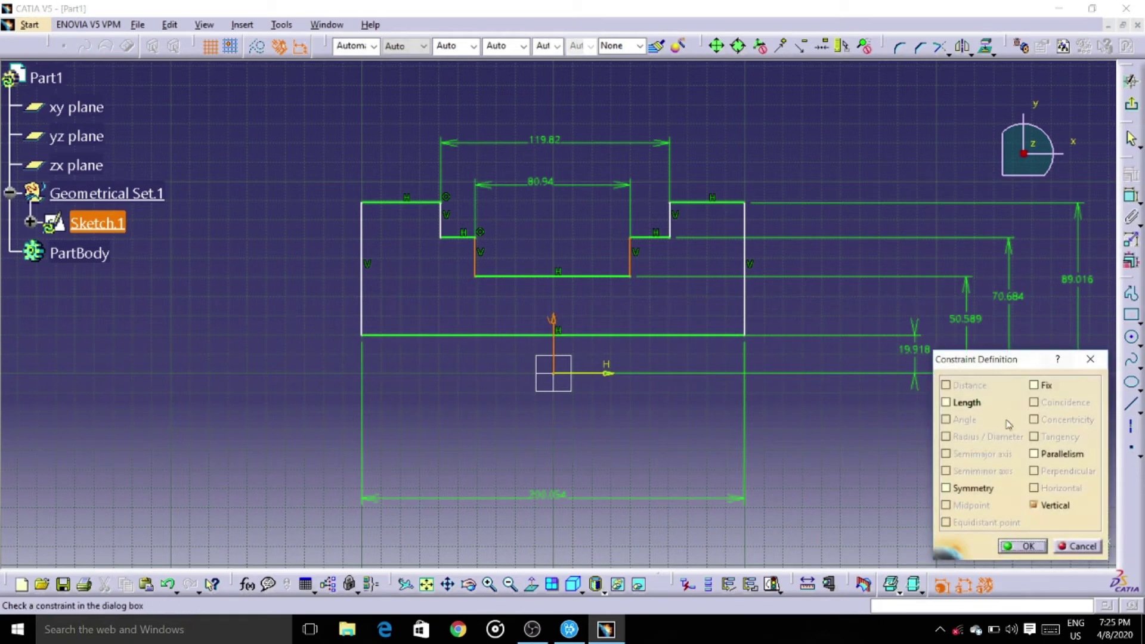
Make the pocket walls and the step walls symmetric about the V axis
click(1008, 543)
click(669, 221)
ctrl+click(442, 227)
ctrl+click(555, 319)
click(1132, 260)
click(946, 489)
click(1022, 546)
Make the two outer sides symmetric about the V axis
click(745, 299)
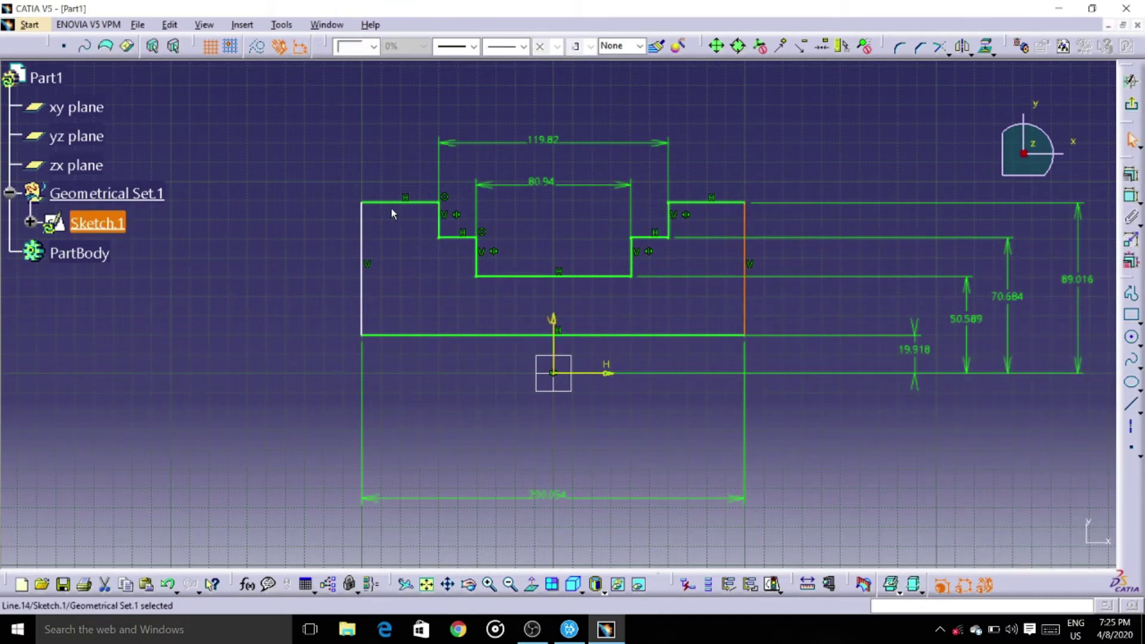
ctrl+click(367, 231)
ctrl+click(554, 326)
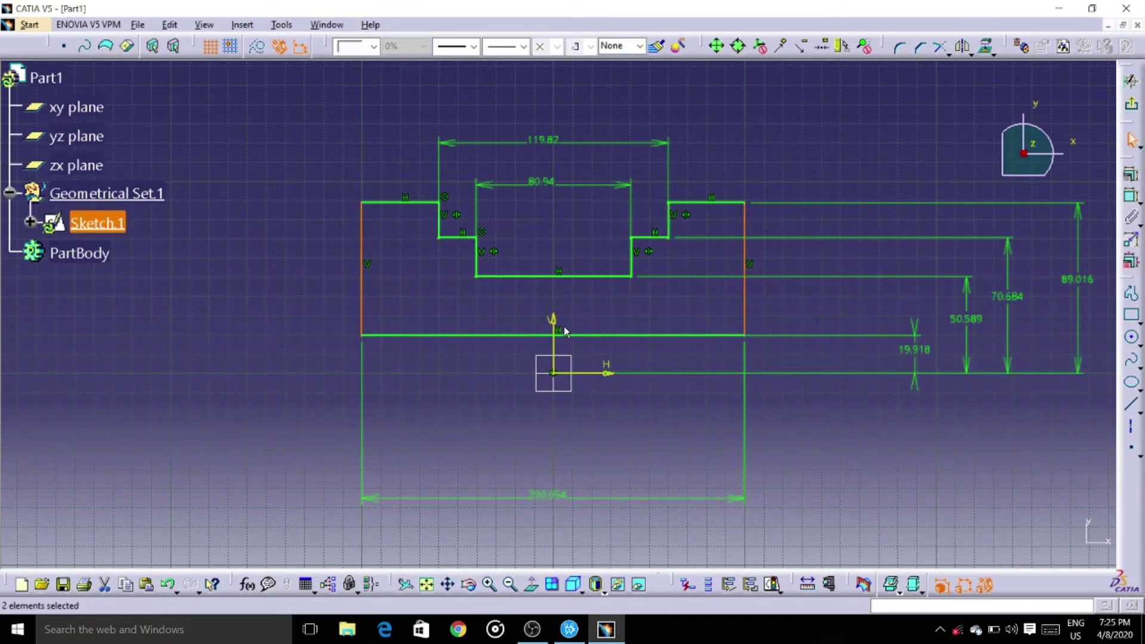
click(1132, 261)
click(946, 488)
click(1022, 547)
click(1132, 262)
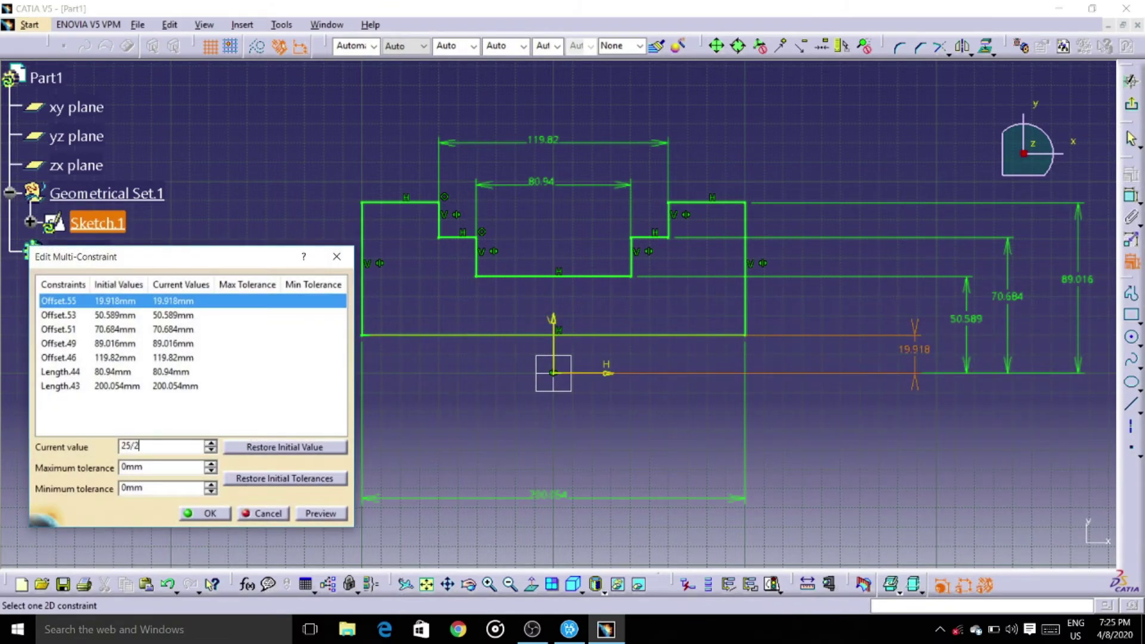
Enter 25/2, 35/2, 38/2, 50/2 for the heights and 36, 22, 50 for the widths, then apply
click(166, 315)
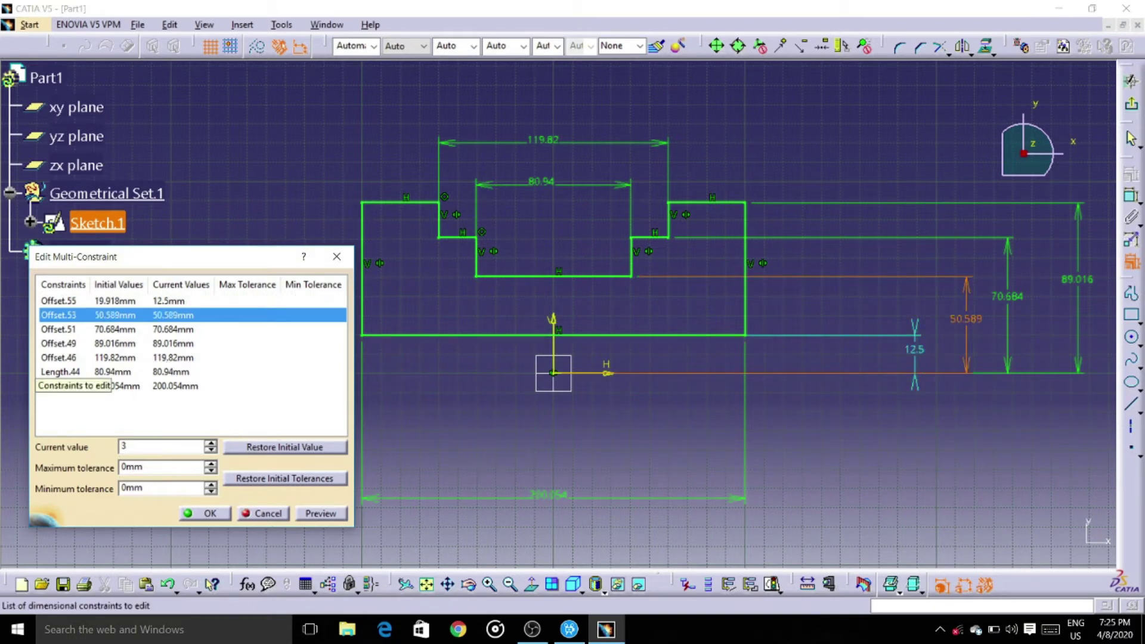
click(166, 332)
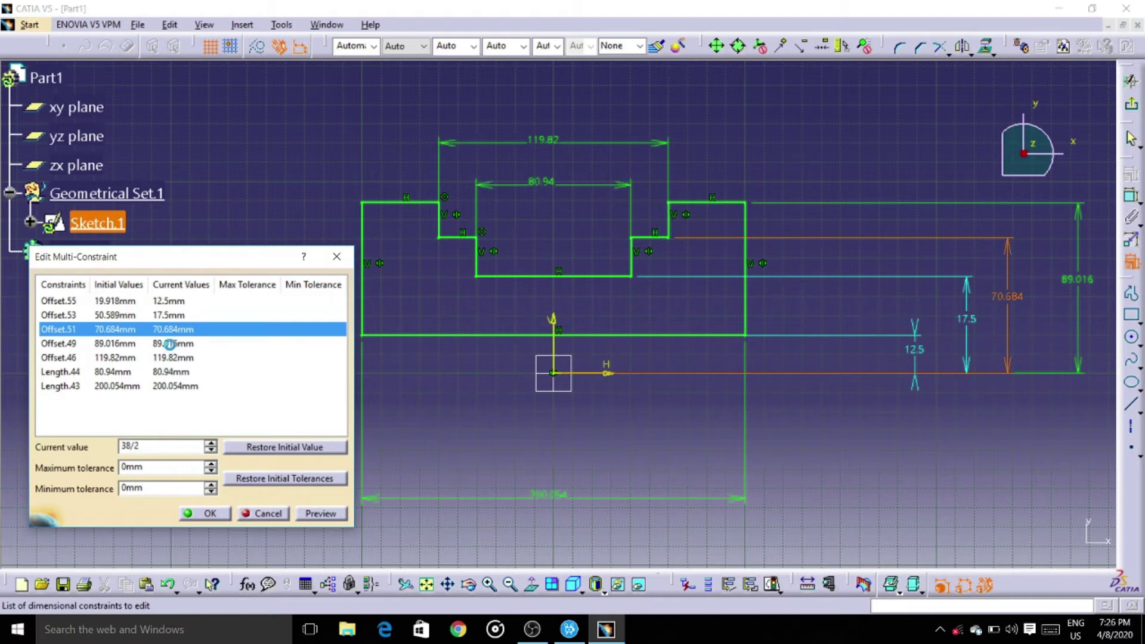
click(171, 346)
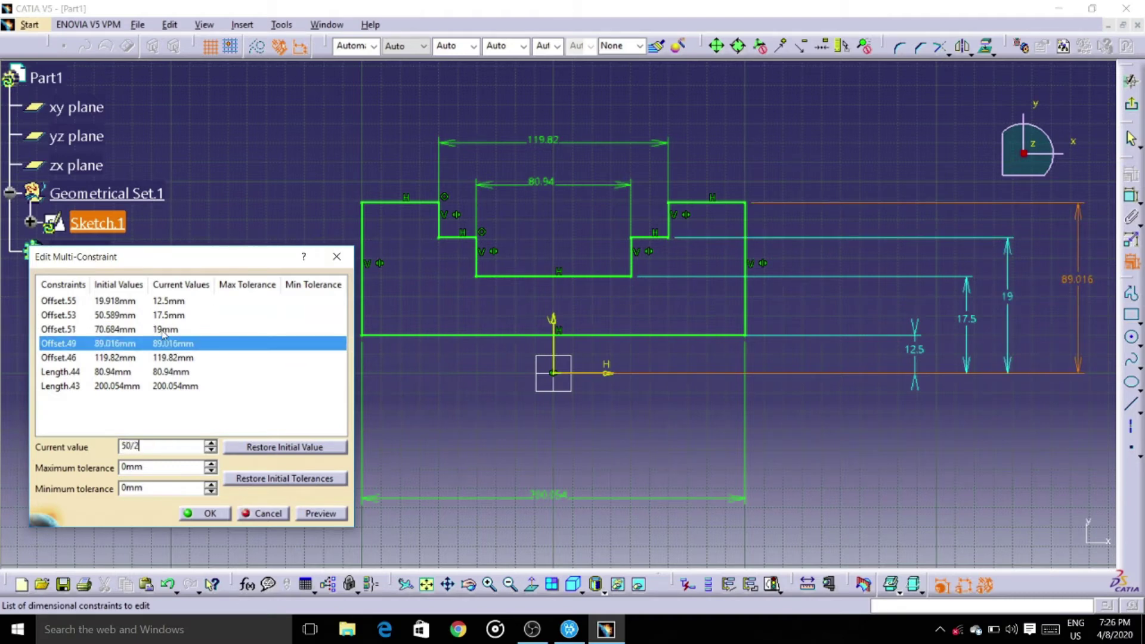
click(176, 358)
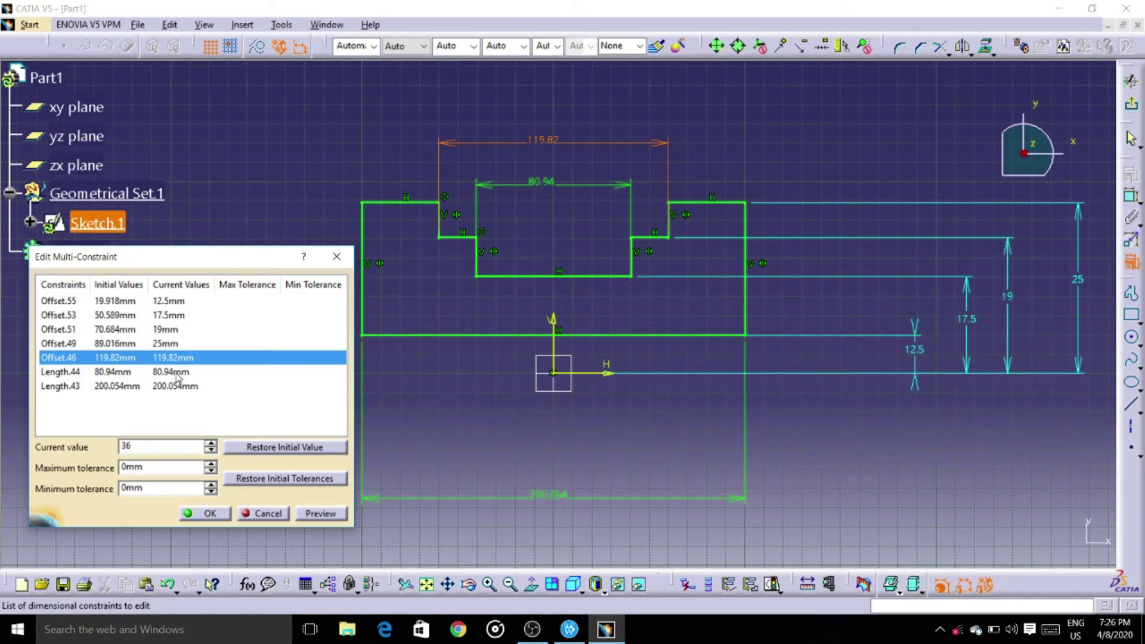
click(176, 373)
text(22)
click(178, 386)
text(50)
click(314, 516)
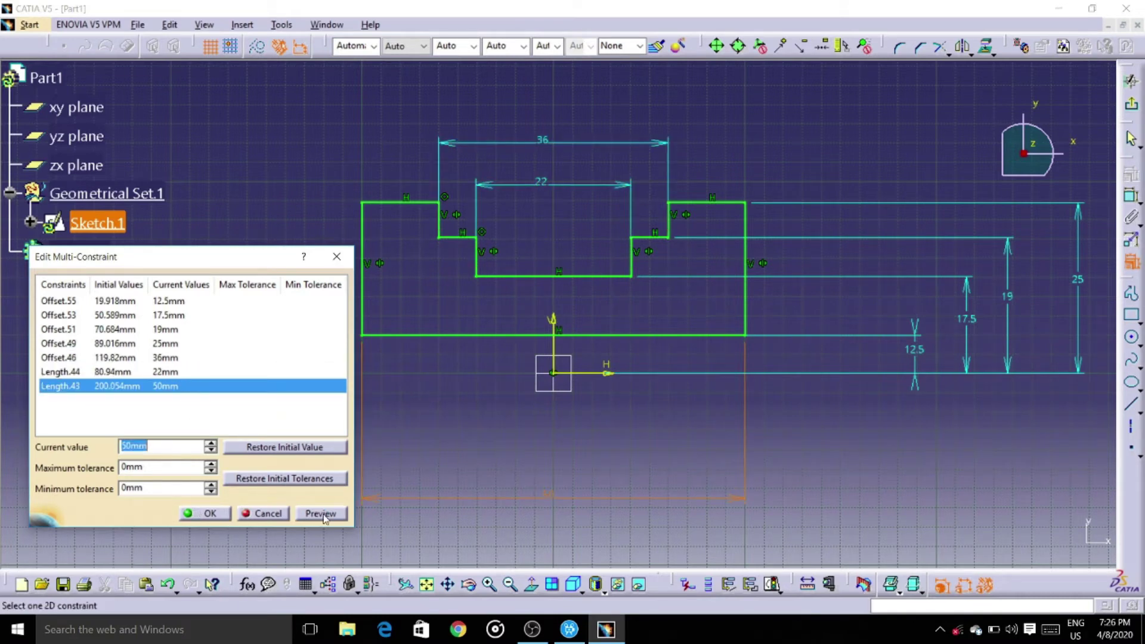
click(209, 514)
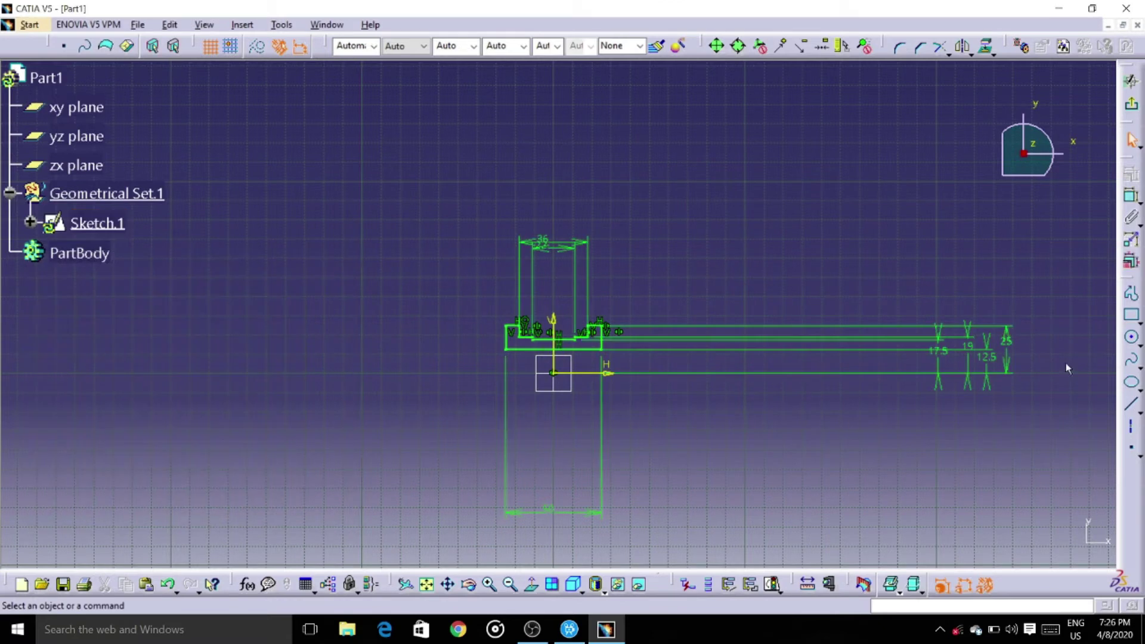
Confirm the sketch is fully constrained, add a line along the H axis, and exit the sketch
click(773, 584)
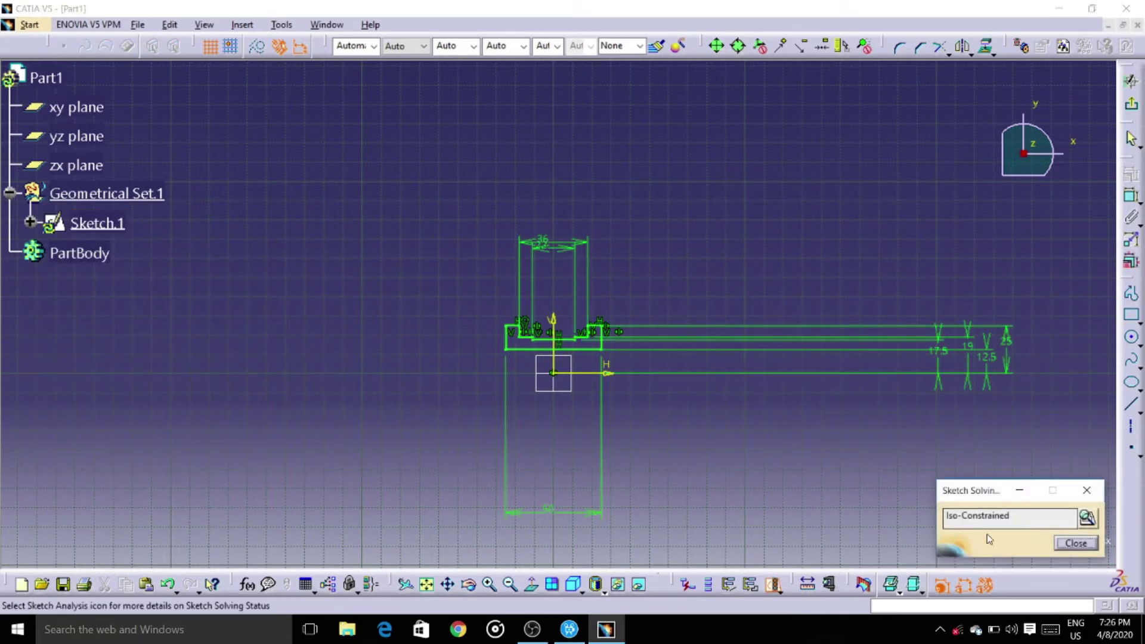
click(1077, 544)
click(1132, 405)
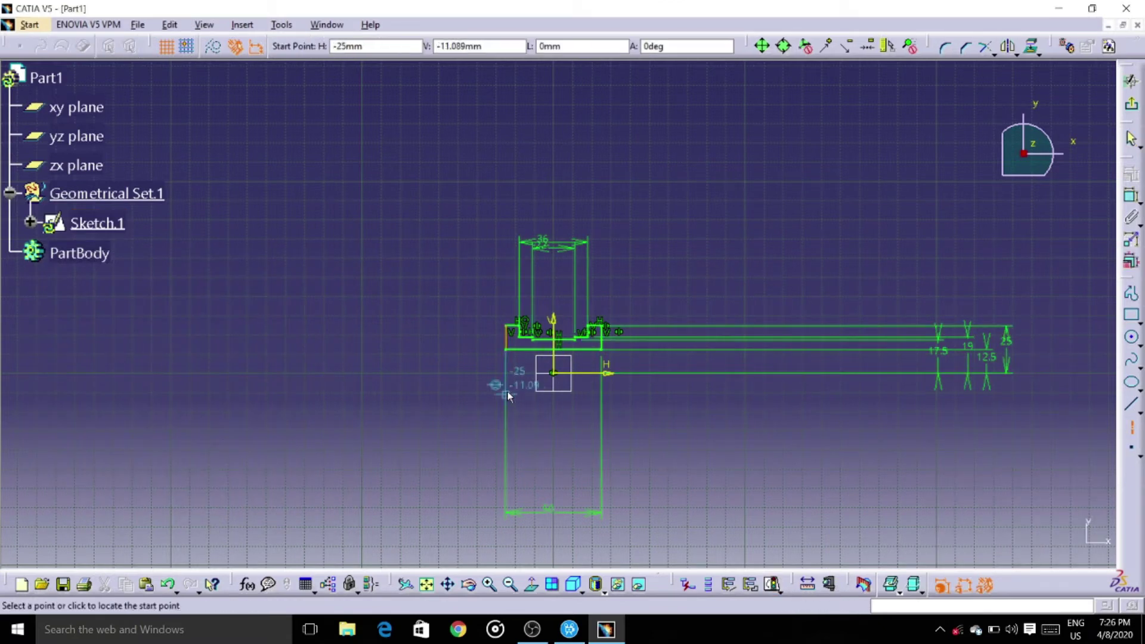
click(483, 373)
click(634, 378)
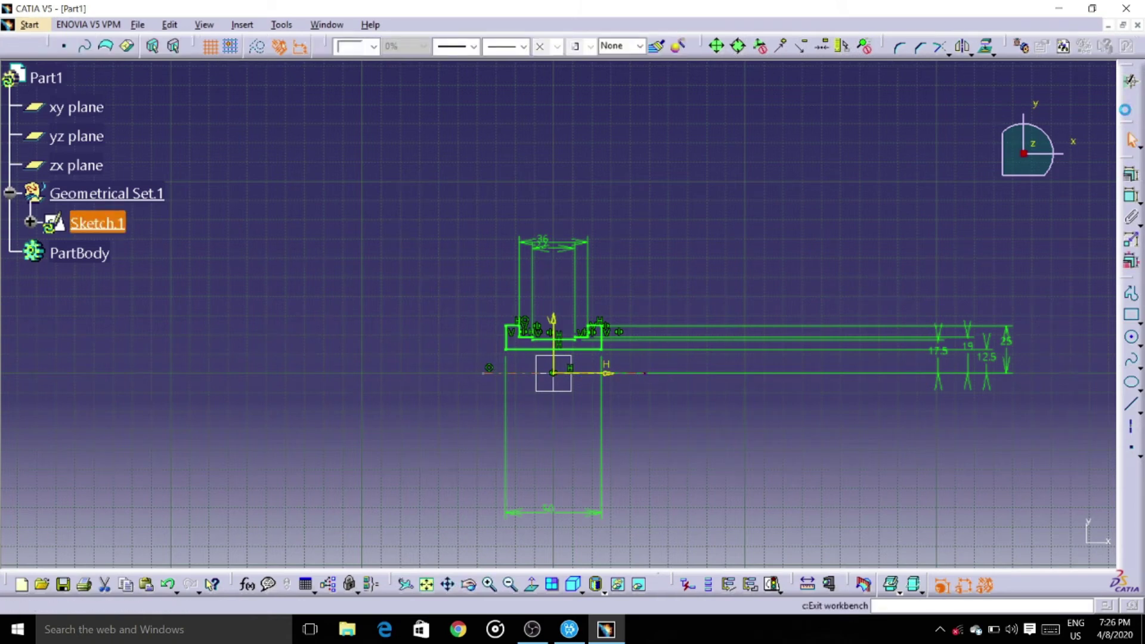
click(1132, 81)
Revolve Sketch.1 180 degrees with Shaft into a half-round stepped solid
click(1132, 231)
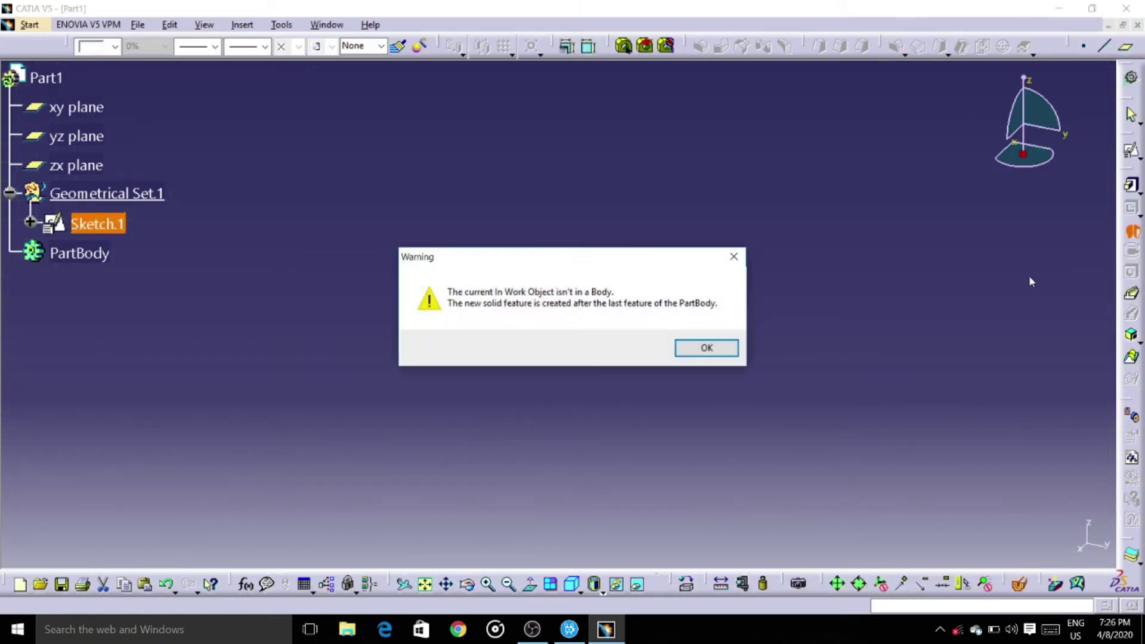
click(708, 347)
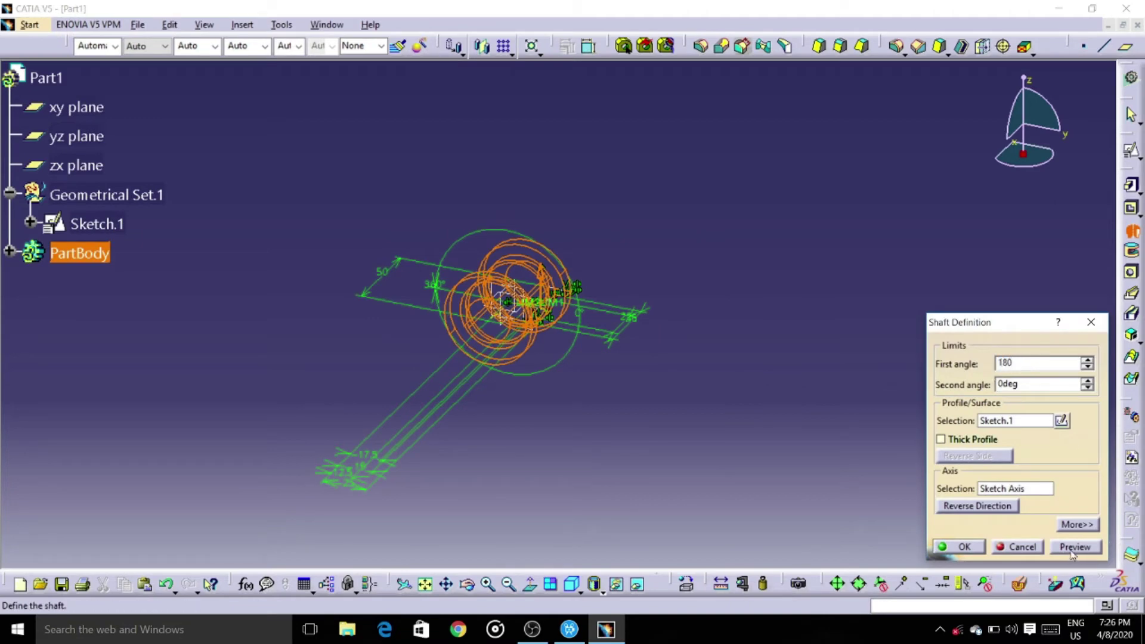
key(Return)
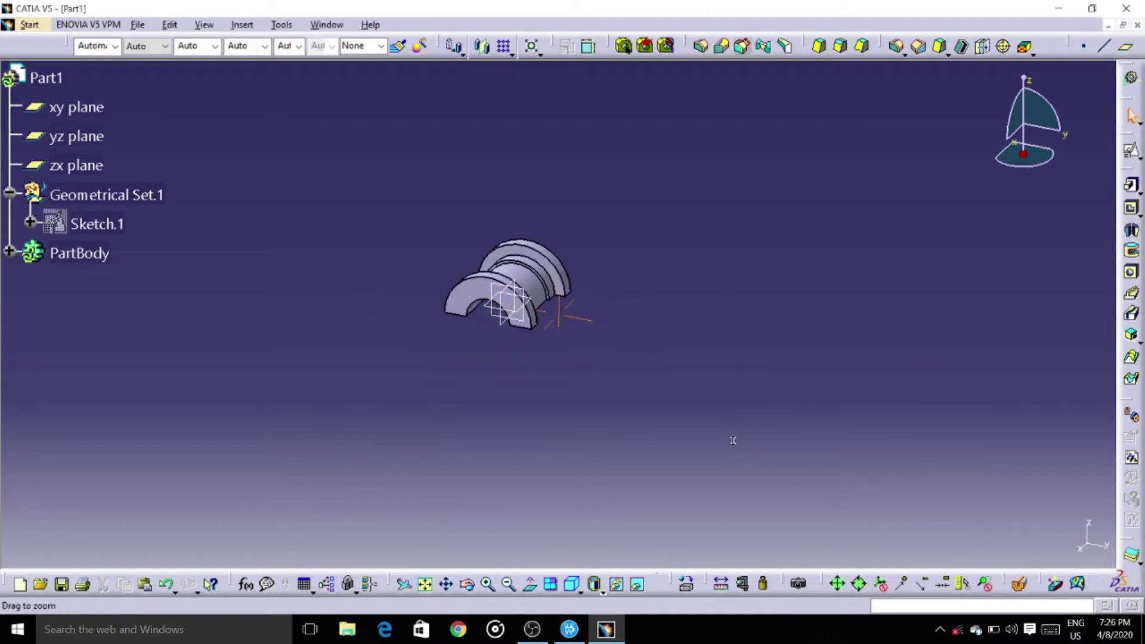
ctrl+middle_drag(733, 440, 735, 400)
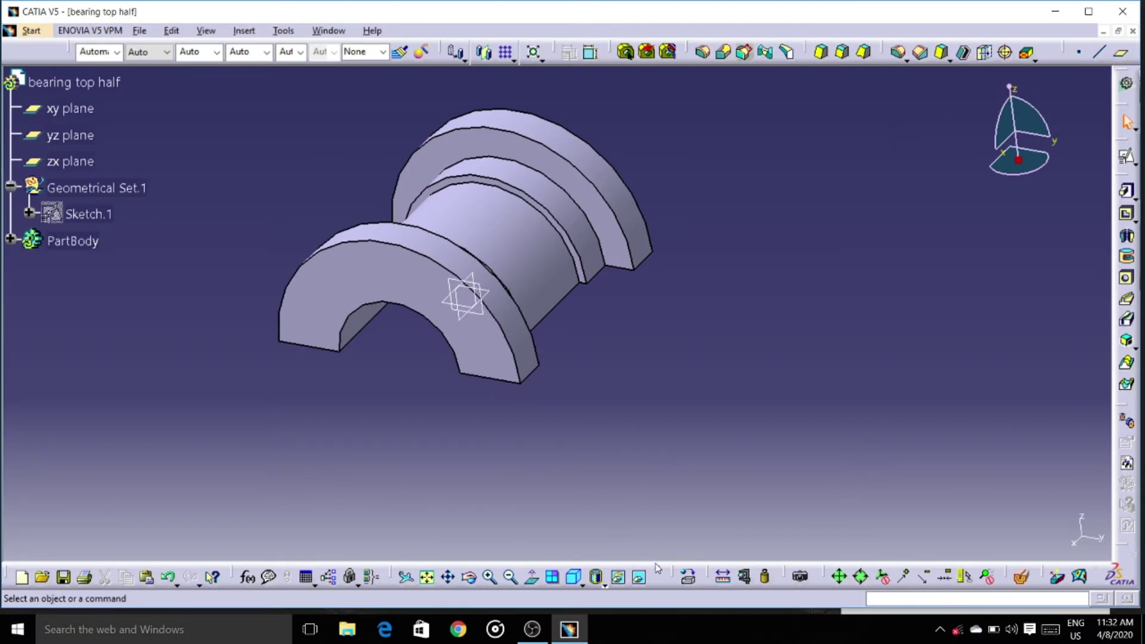
Switch to Front View and select the xy plane
click(582, 585)
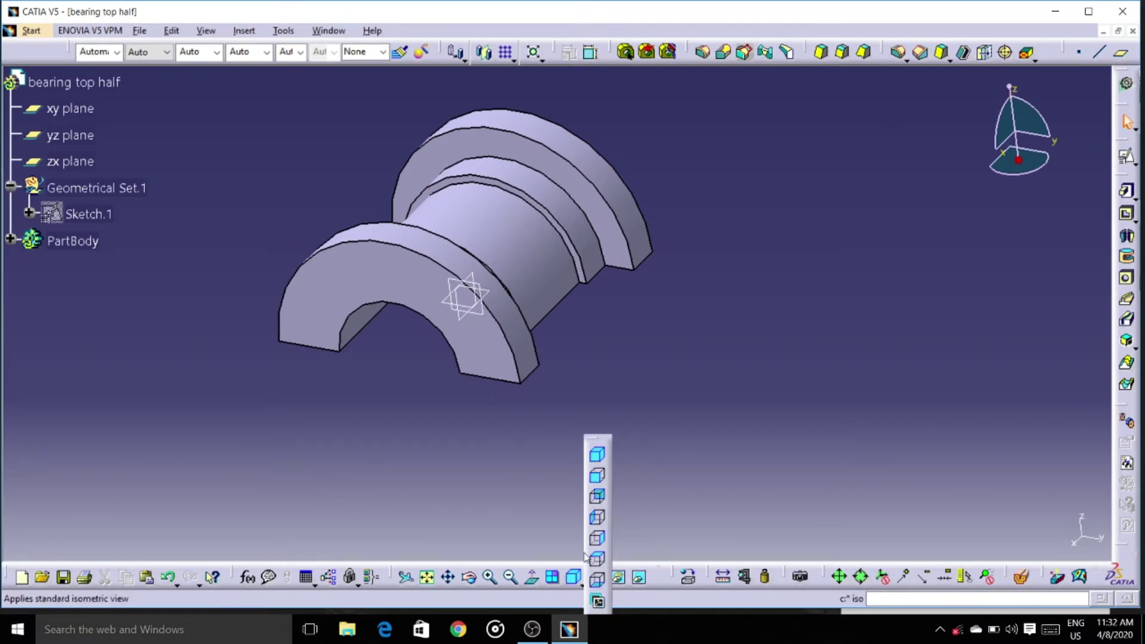
click(598, 477)
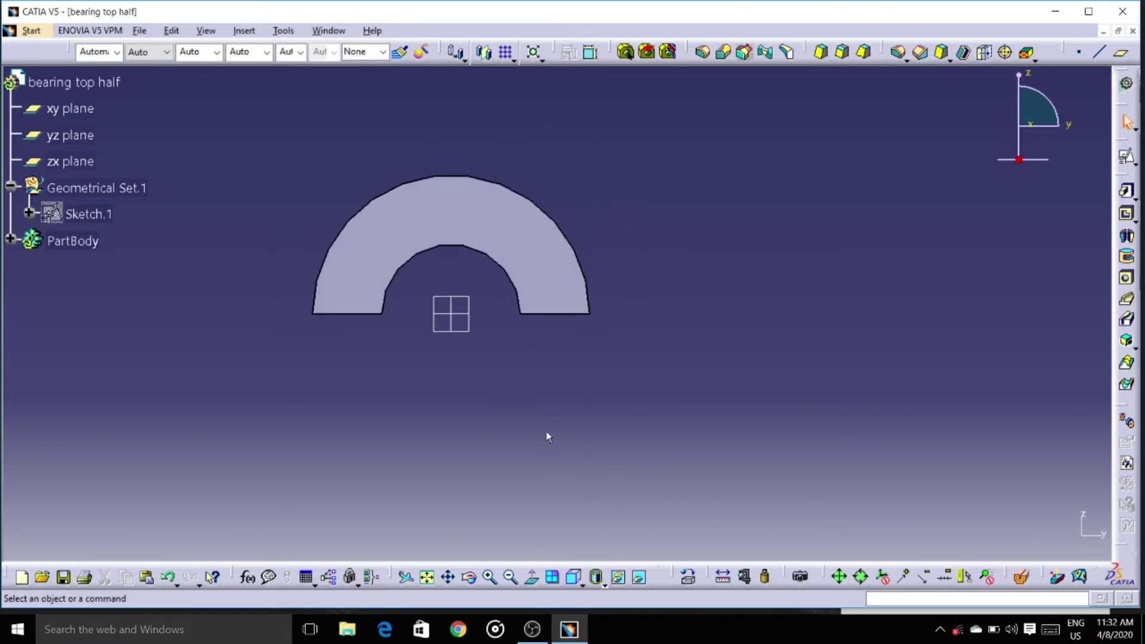
click(469, 321)
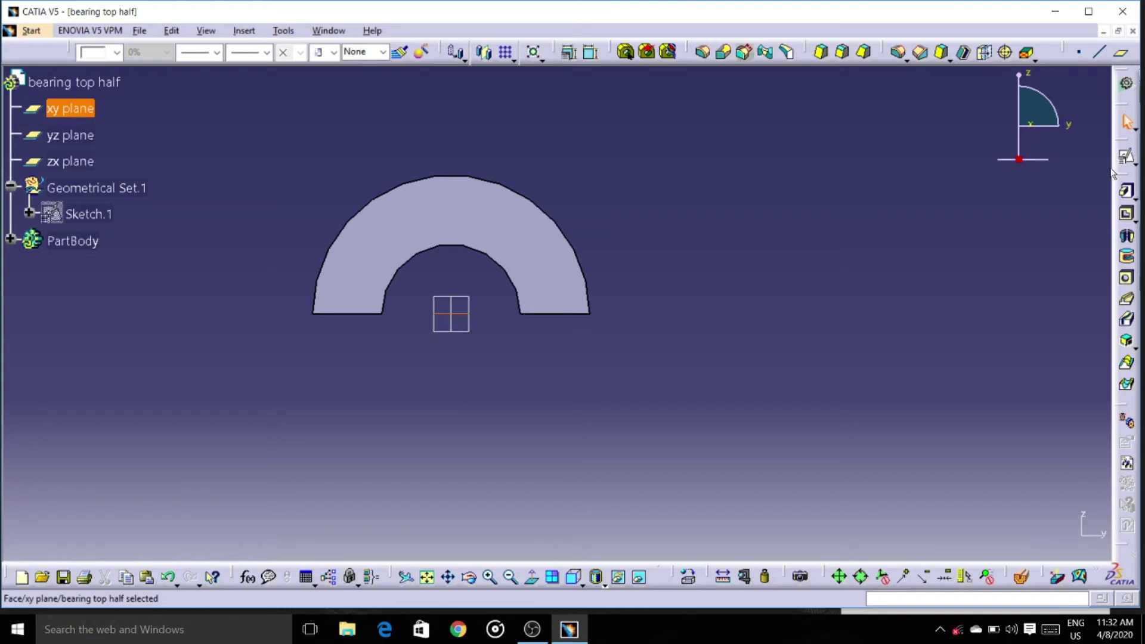
Start a positioned sketch on the xy plane and draw a circle centred on the origin
click(1126, 156)
click(1022, 537)
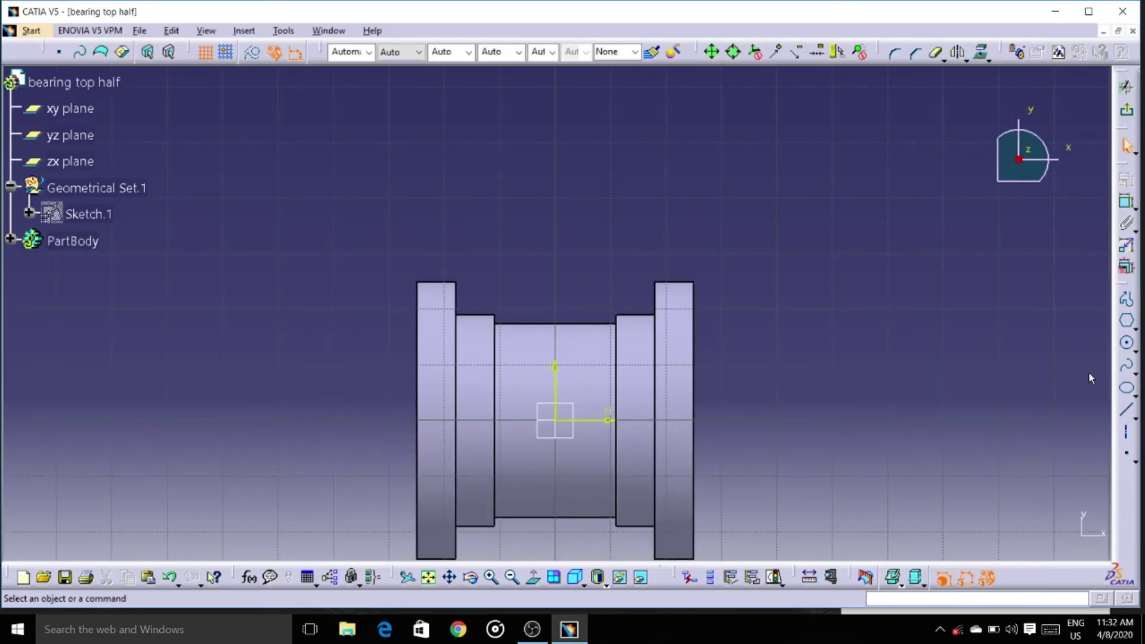
click(1126, 342)
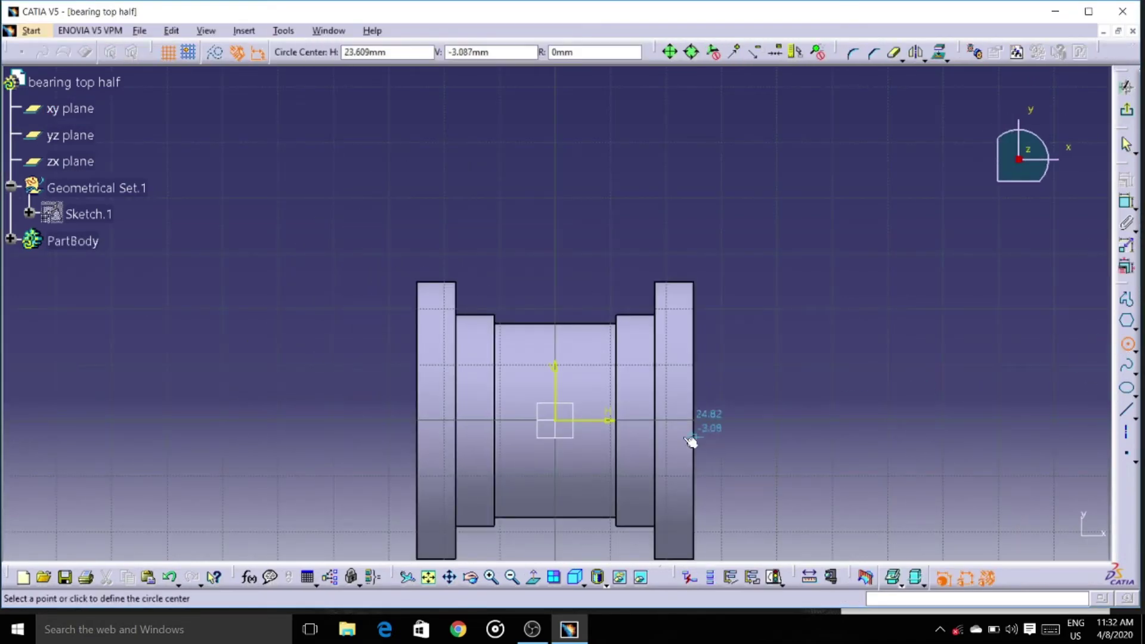
click(564, 425)
click(573, 436)
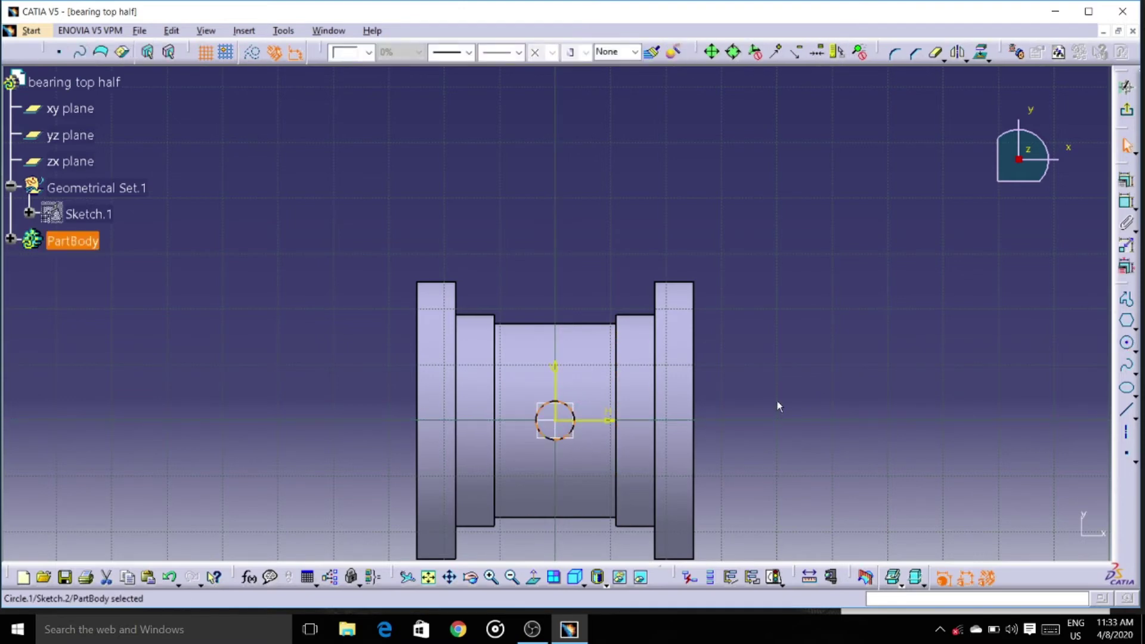
Constrain the circle to a 4 mm diameter and exit the sketch
click(1126, 201)
click(973, 337)
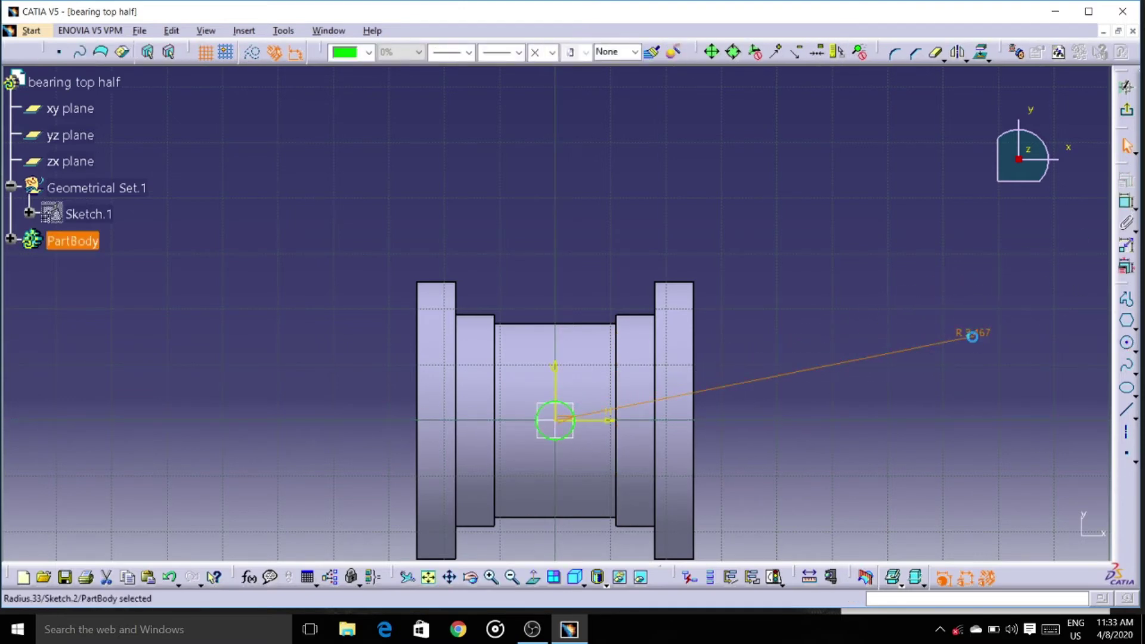
double_click(972, 337)
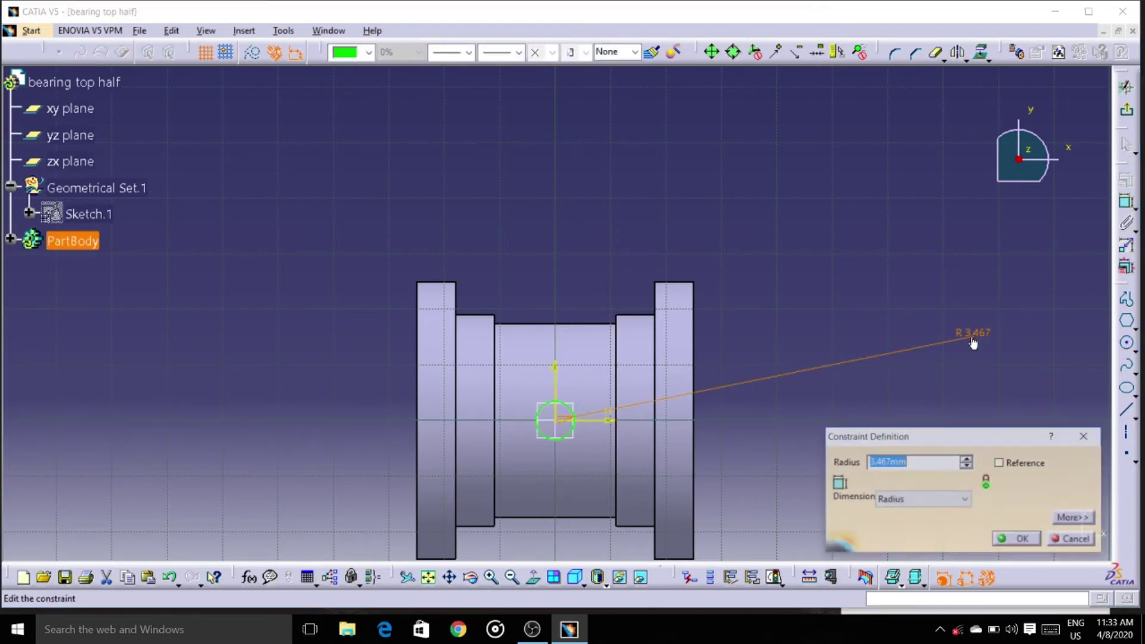
click(950, 500)
click(943, 519)
drag(922, 462, 859, 461)
text(4)
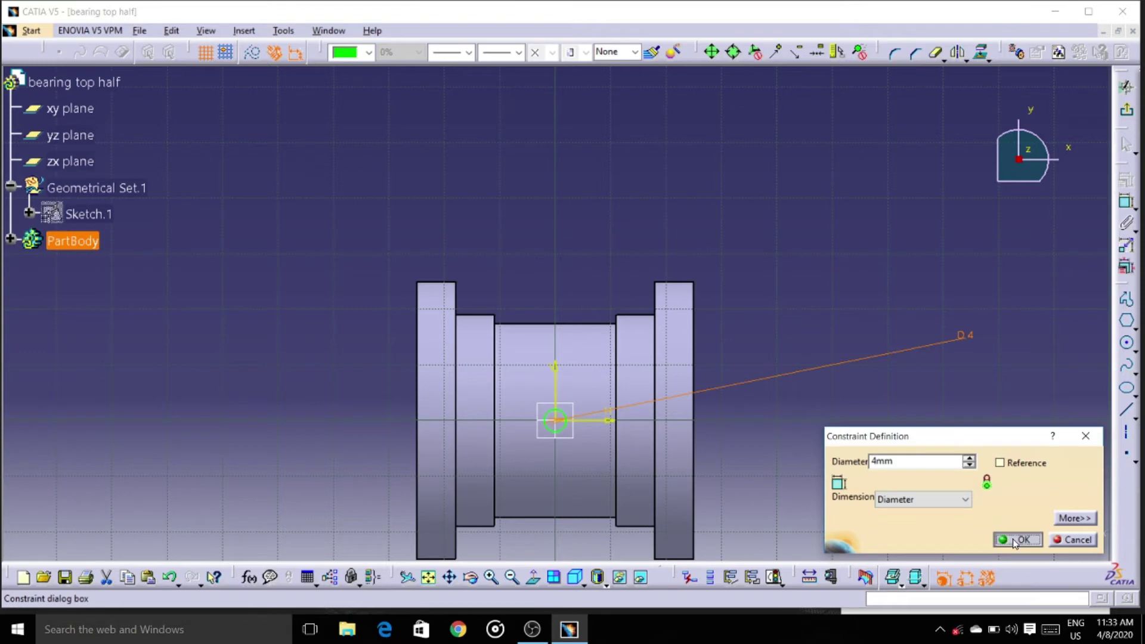
click(1016, 540)
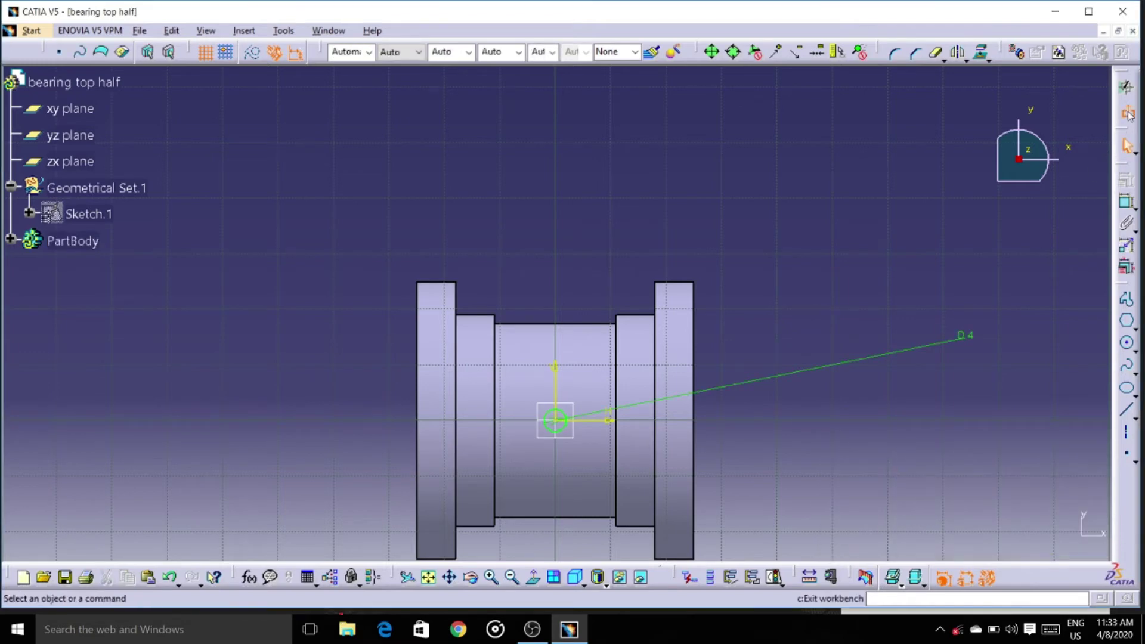
click(1128, 113)
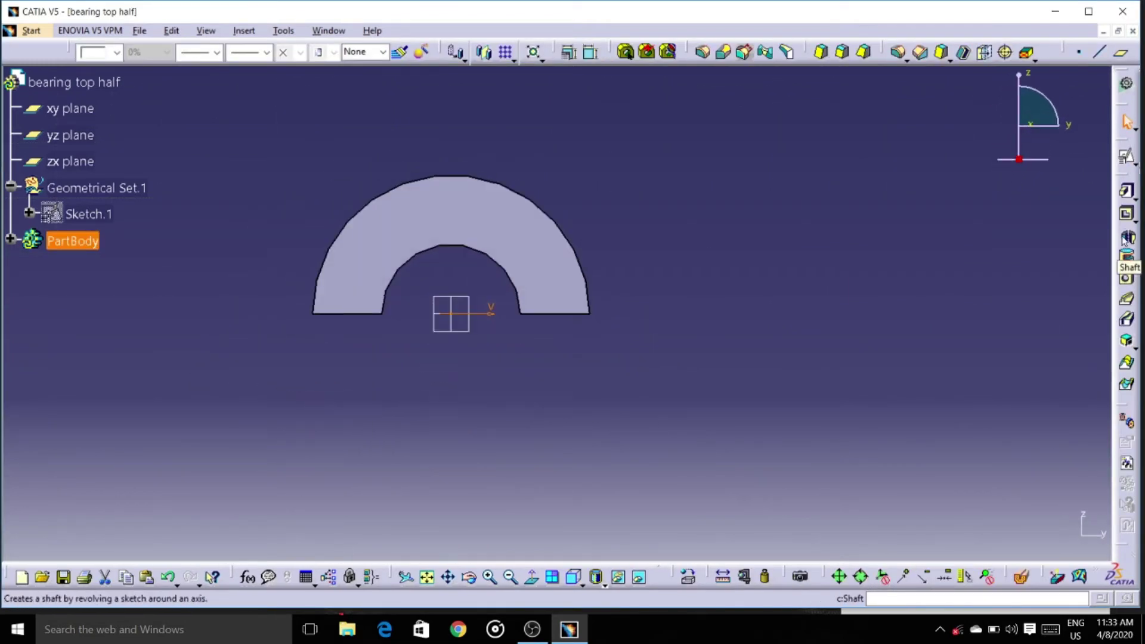
Pocket the 4 mm circle 20 mm deep in the reversed direction, cutting up through the top
click(1126, 214)
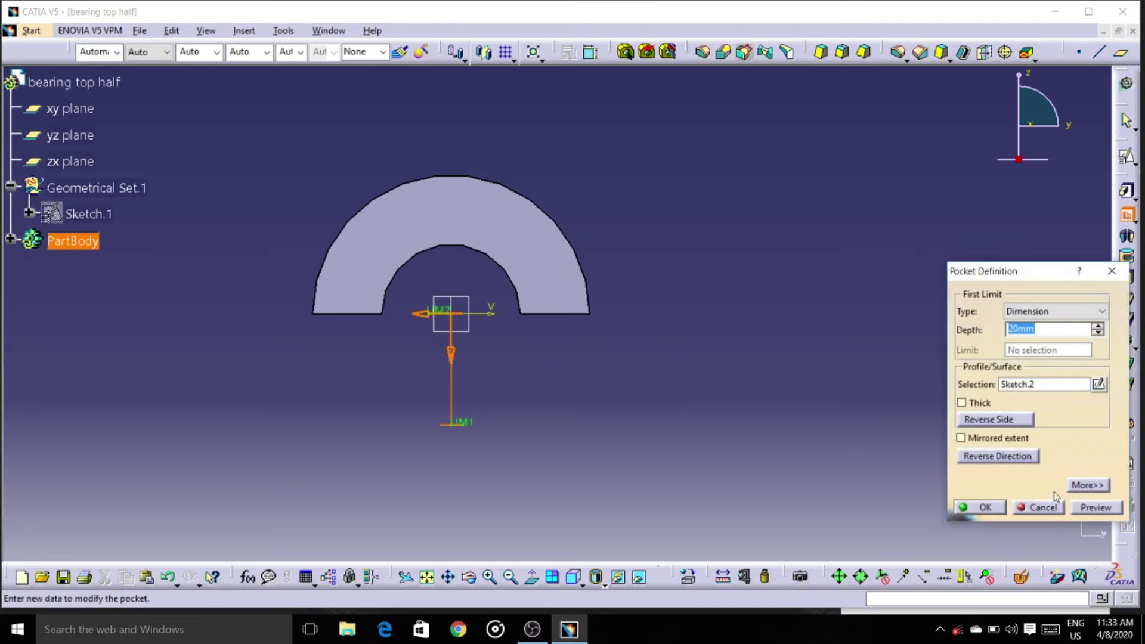
click(1025, 457)
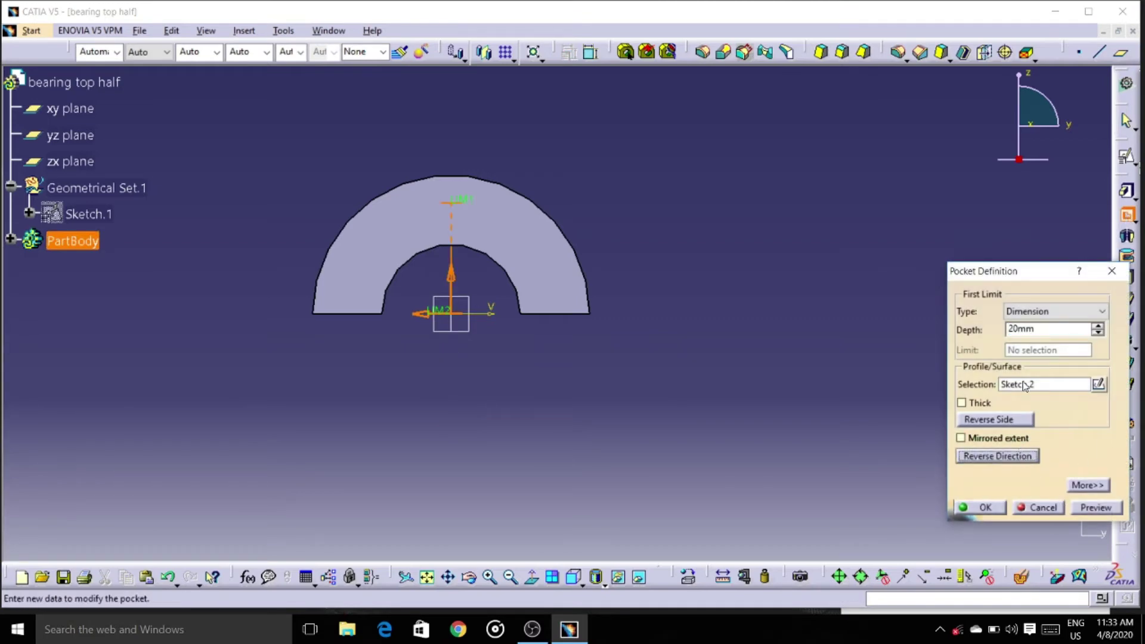
drag(1023, 80, 1043, 104)
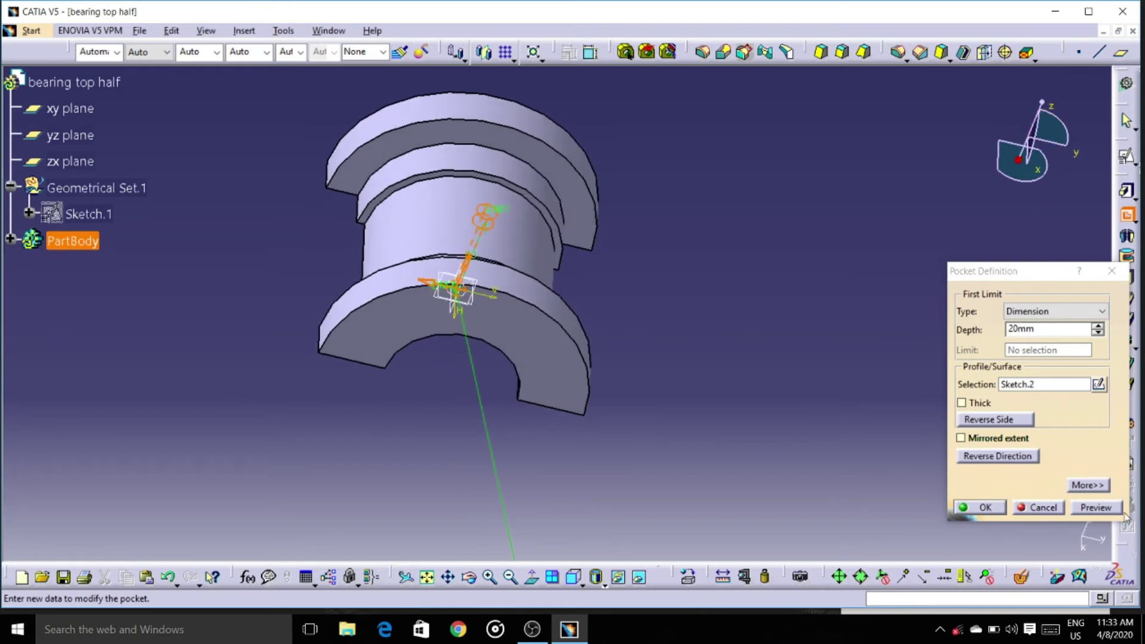
click(1103, 515)
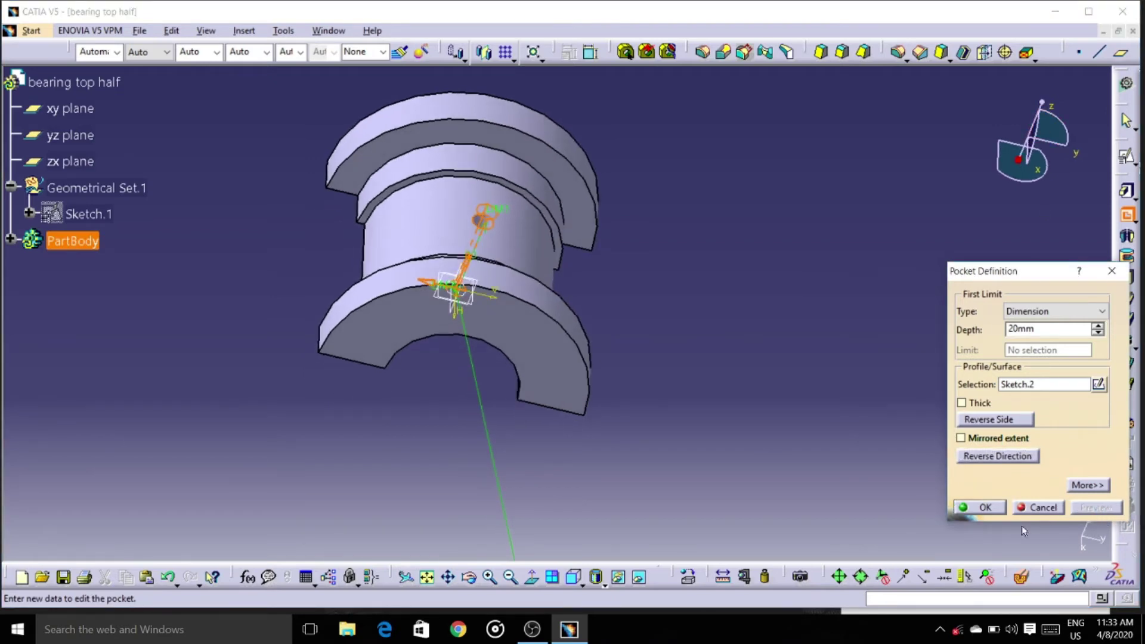
click(979, 509)
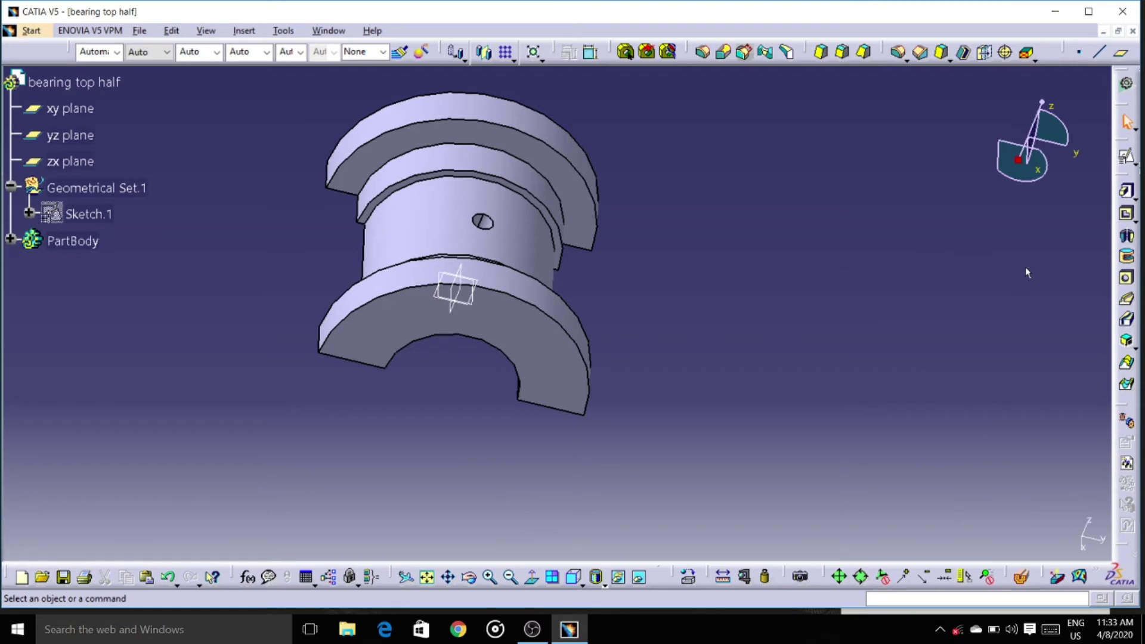
Save the part as bearing top half.CATPart
drag(1043, 108, 1014, 103)
key(ctrl+s)
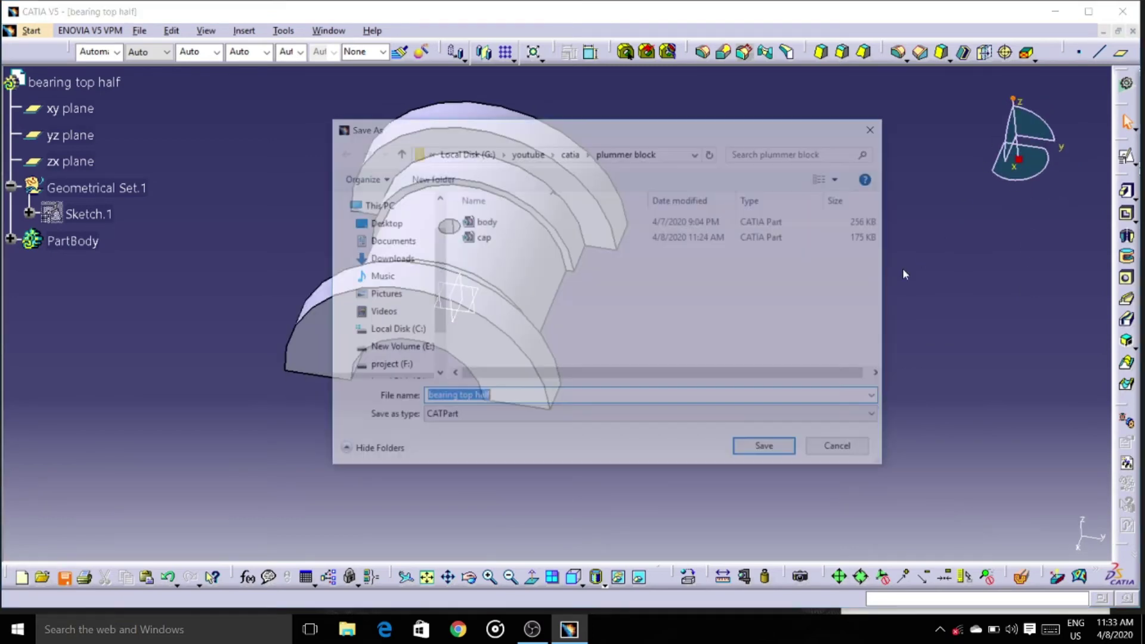
click(770, 450)
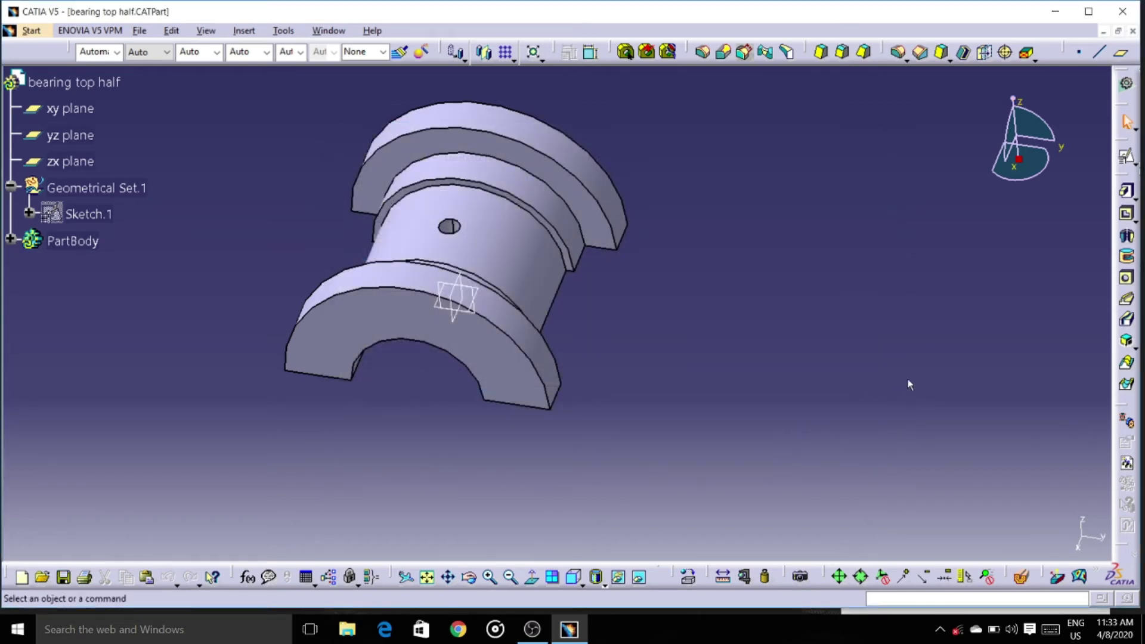
Delete Pocket.1 to remove the hole and view the part from the front
click(450, 227)
key(Delete)
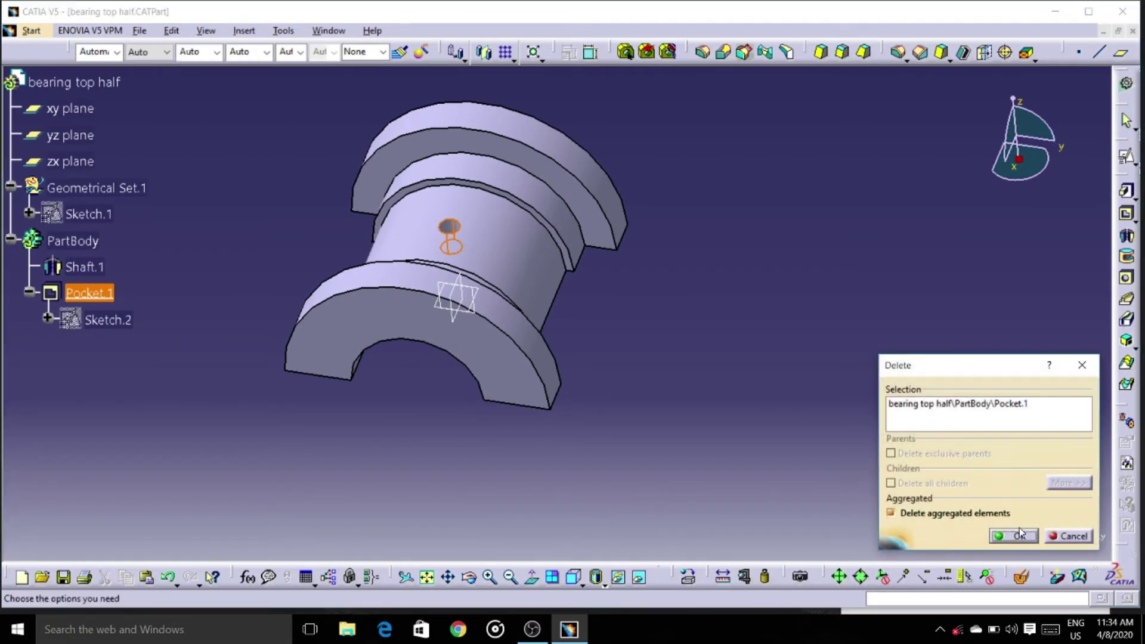
click(1016, 536)
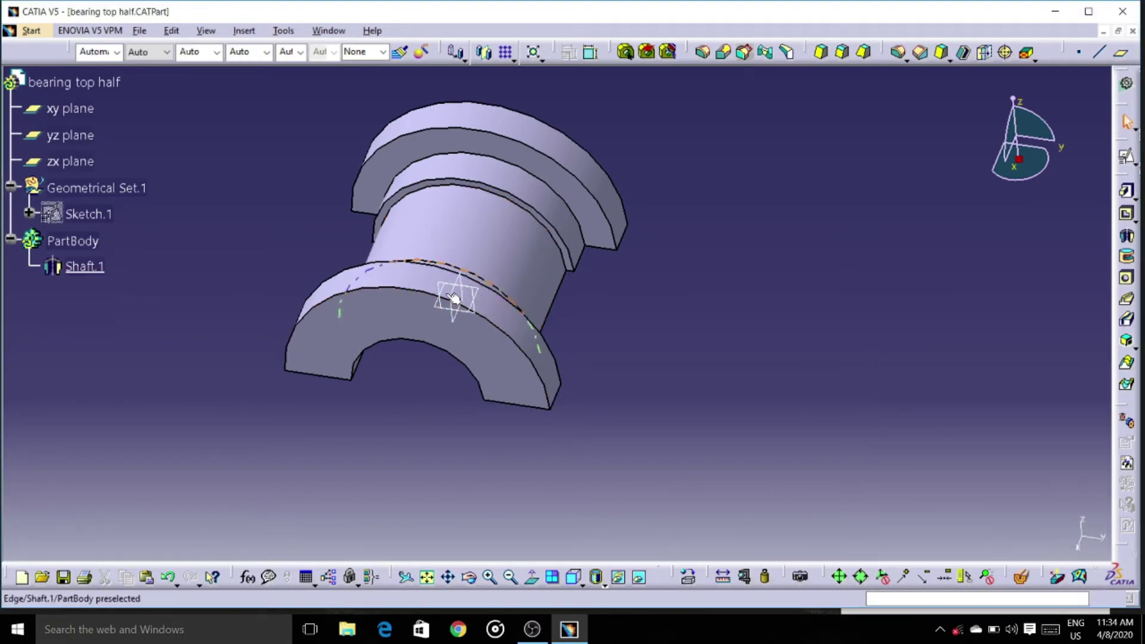
click(574, 576)
Sketch a circle on the xy plane and dimension it to 6 mm diameter
click(460, 313)
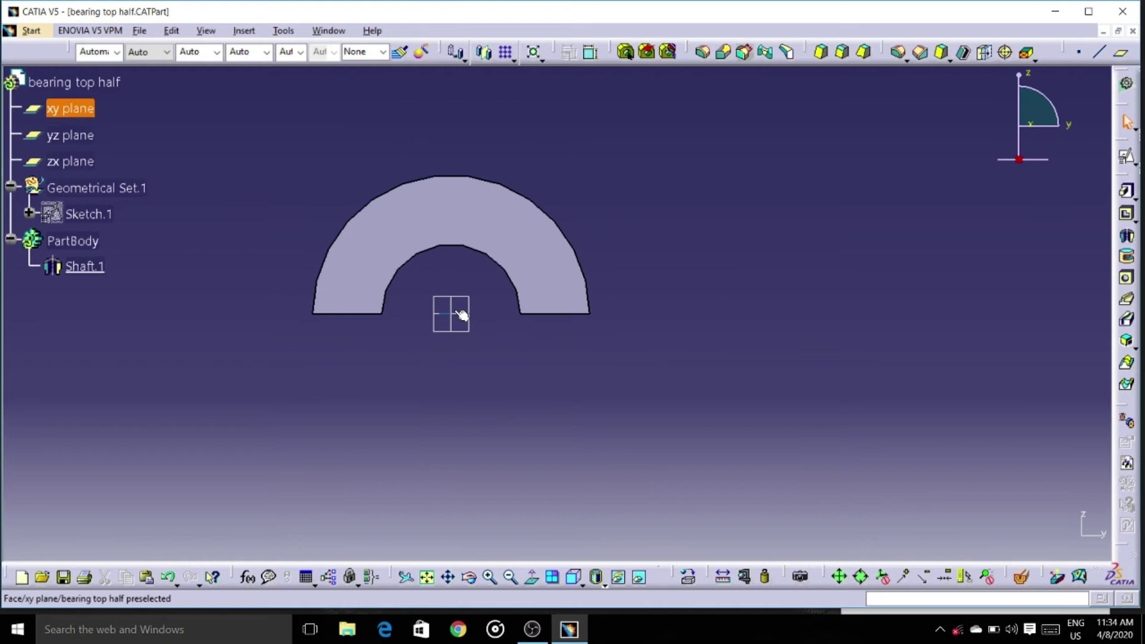
click(1127, 158)
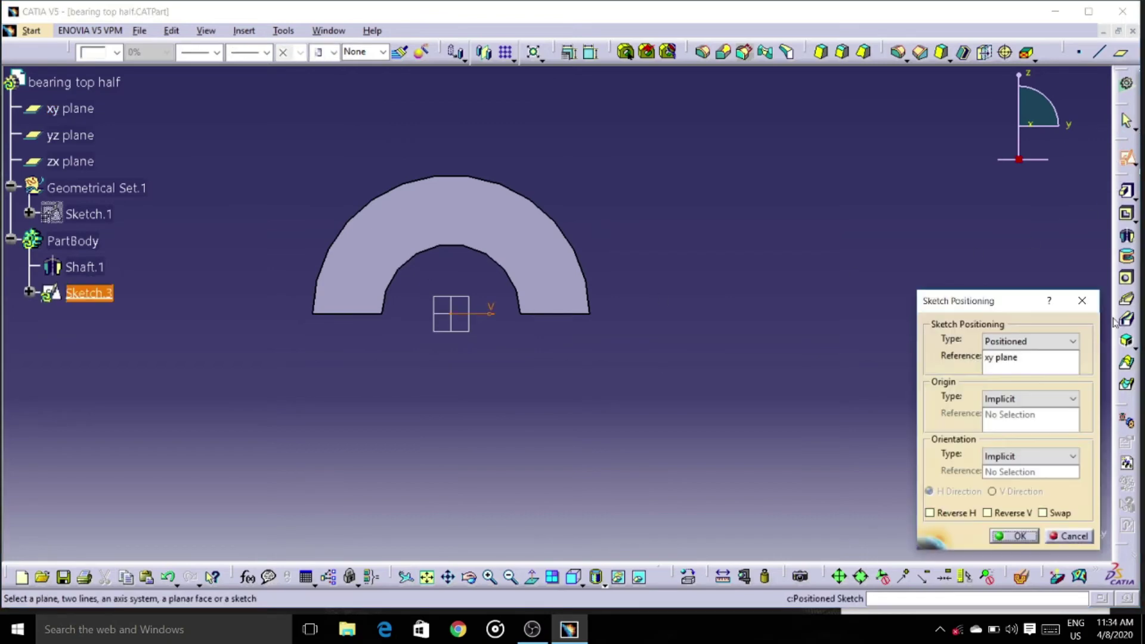
click(1026, 543)
click(1127, 344)
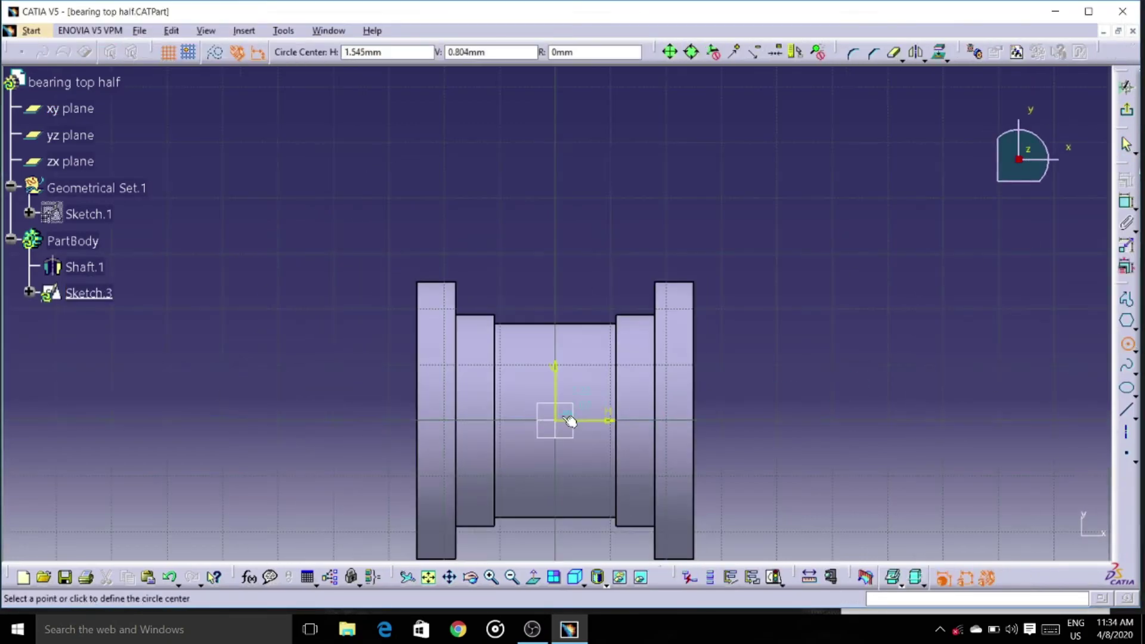
click(608, 421)
click(690, 577)
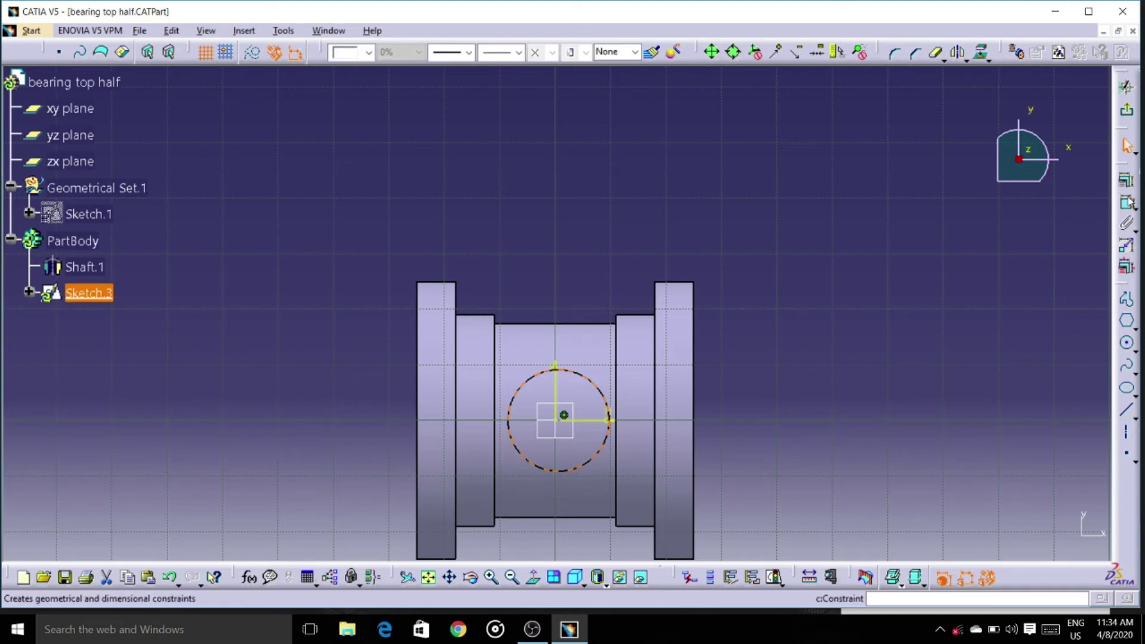
double_click(983, 364)
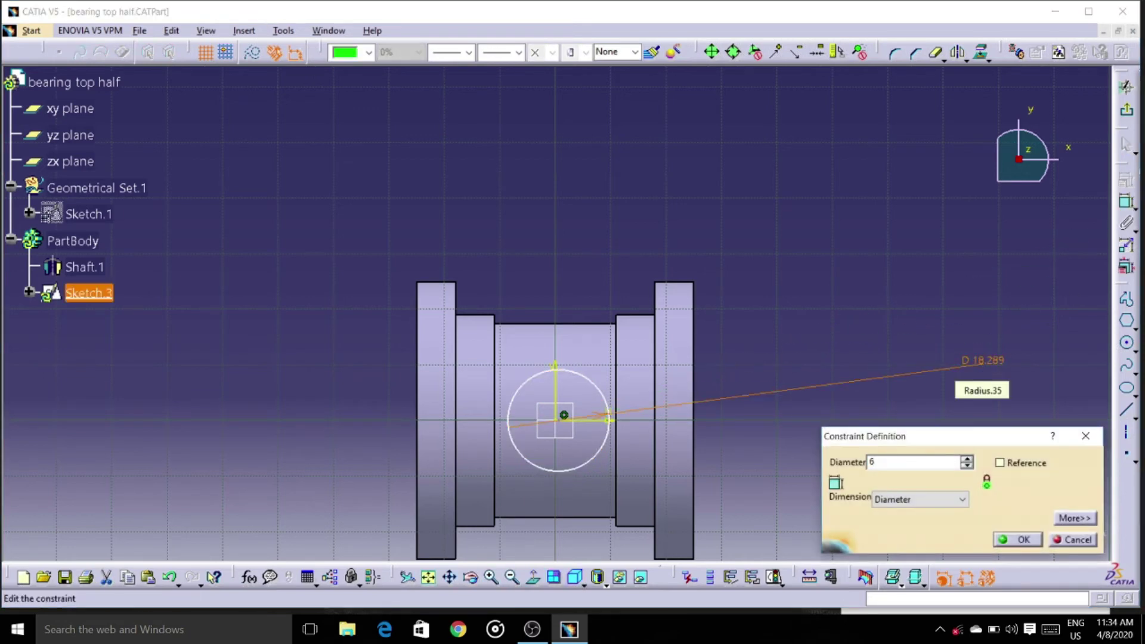
text(6)
key(Return)
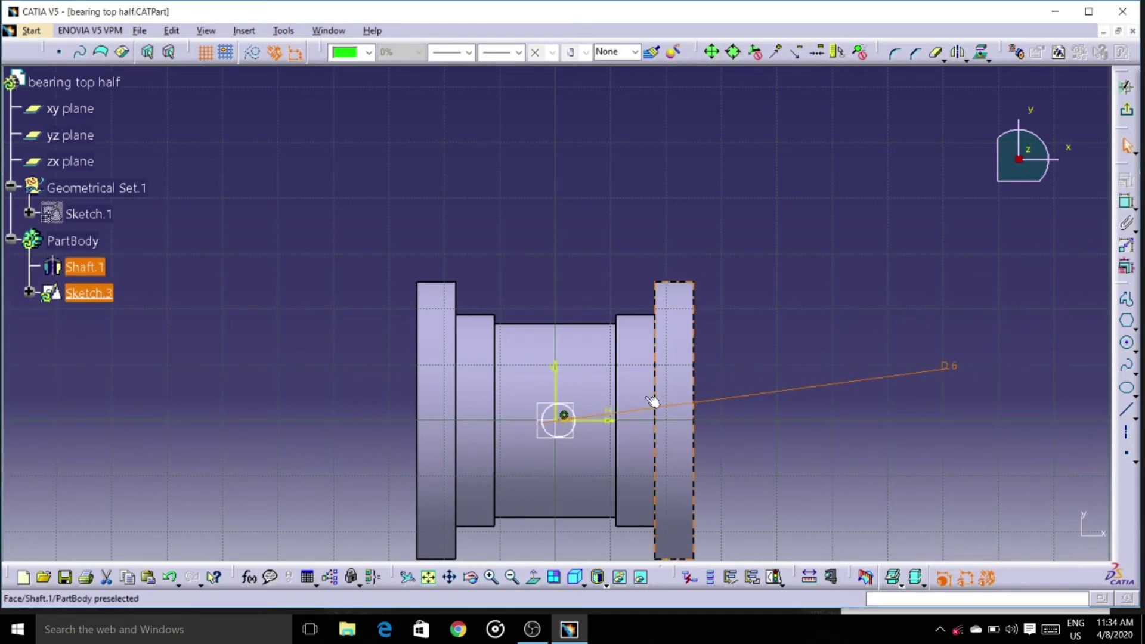
Make the circle's centre coincident with the vertical axis and exit the sketch
click(563, 417)
ctrl+click(556, 393)
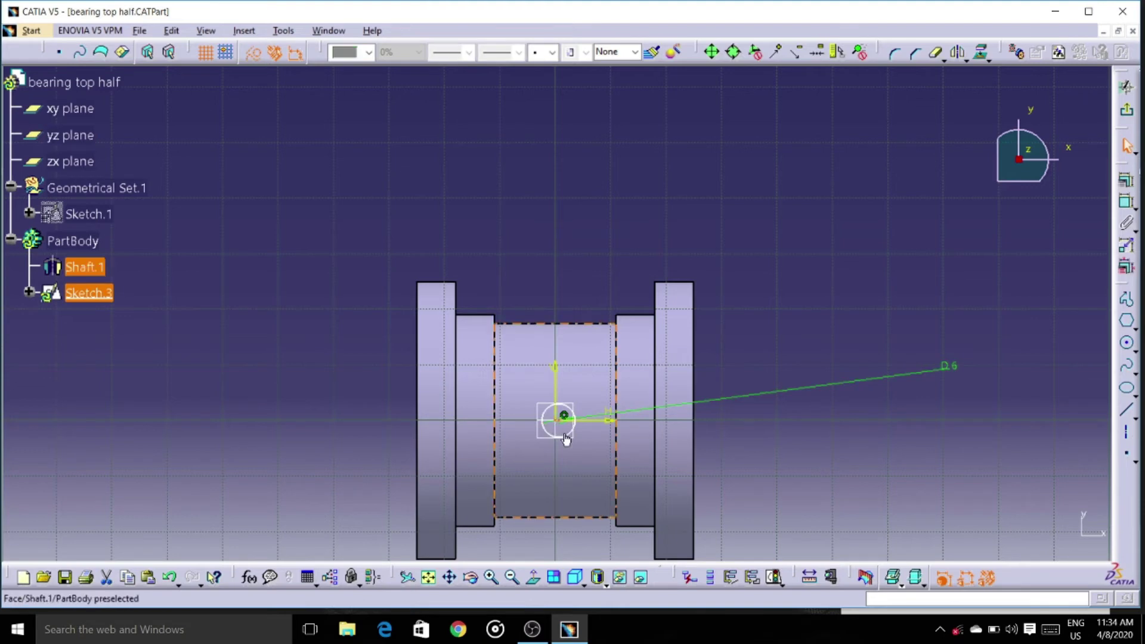
click(809, 578)
click(1062, 396)
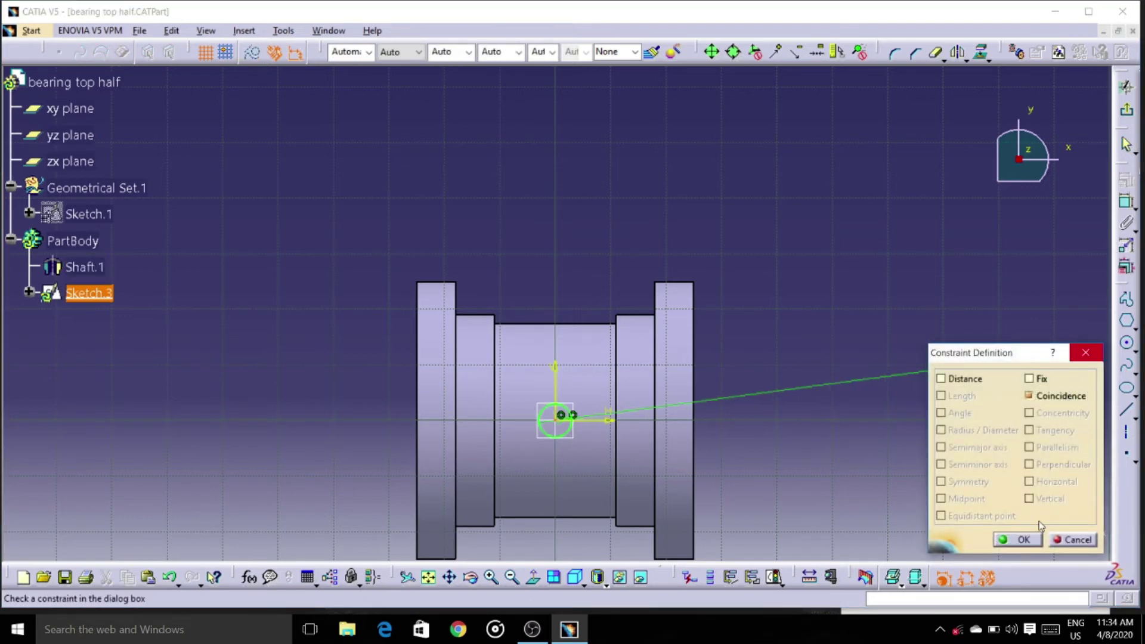
key(Return)
click(1126, 111)
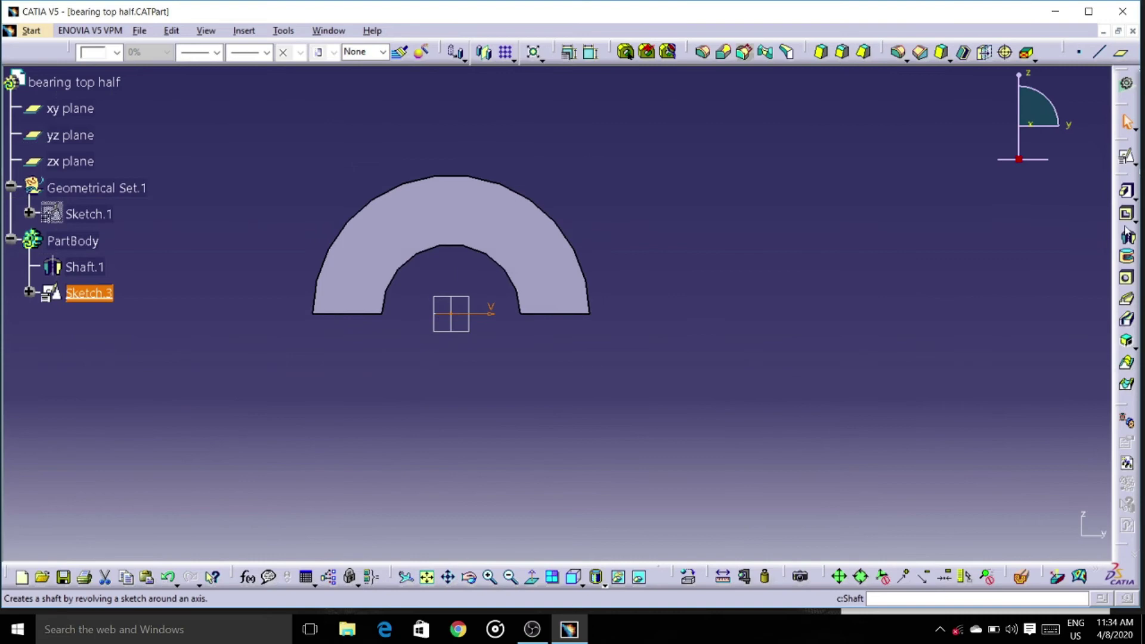
Pad the 6 mm circle 22.5 mm (17.5 + 5) to form the boss
click(1125, 192)
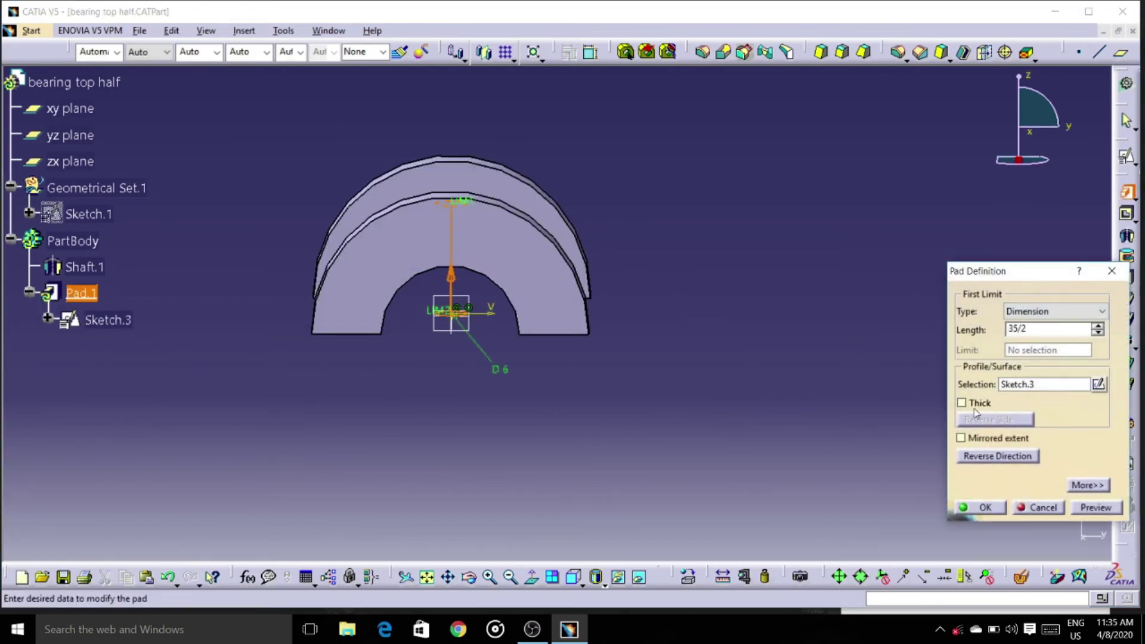
click(872, 401)
click(1047, 328)
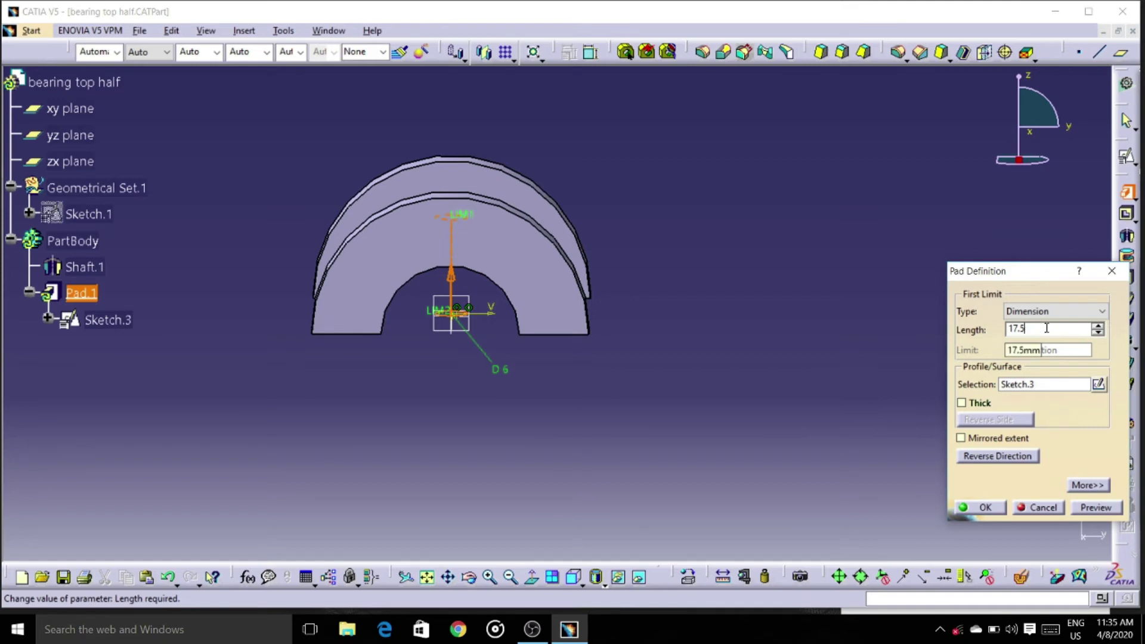
key(Return)
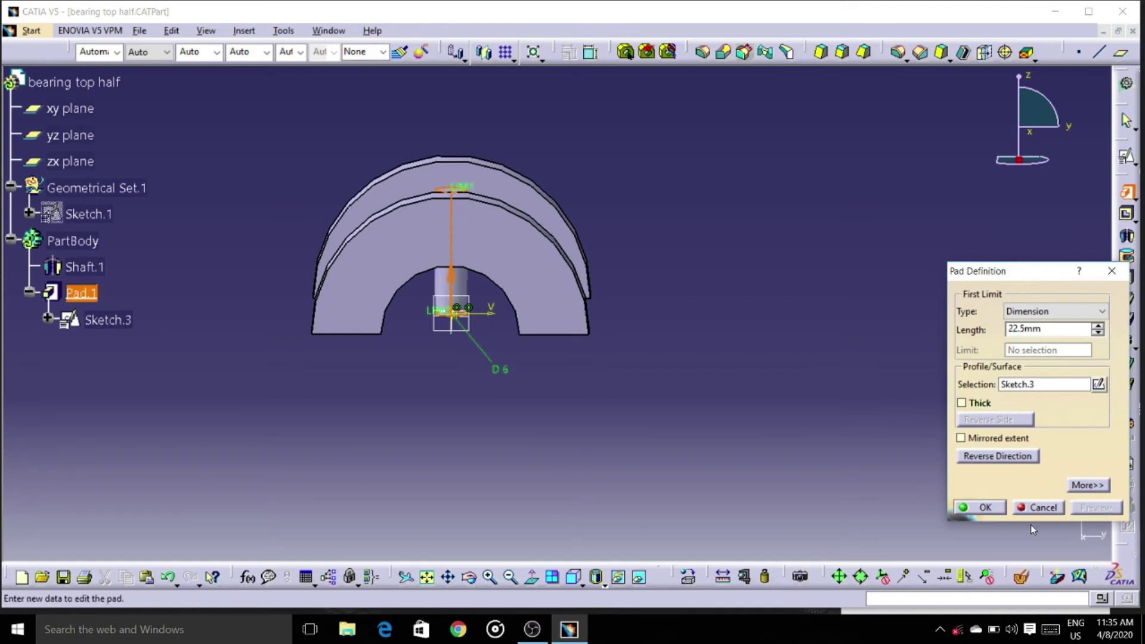
click(986, 508)
mouse_move(1020, 76)
mouse_down()
mouse_move(996, 105)
mouse_move(1039, 77)
mouse_up()
Start a sketch on the flat face and project the inner bore arc into it
click(497, 239)
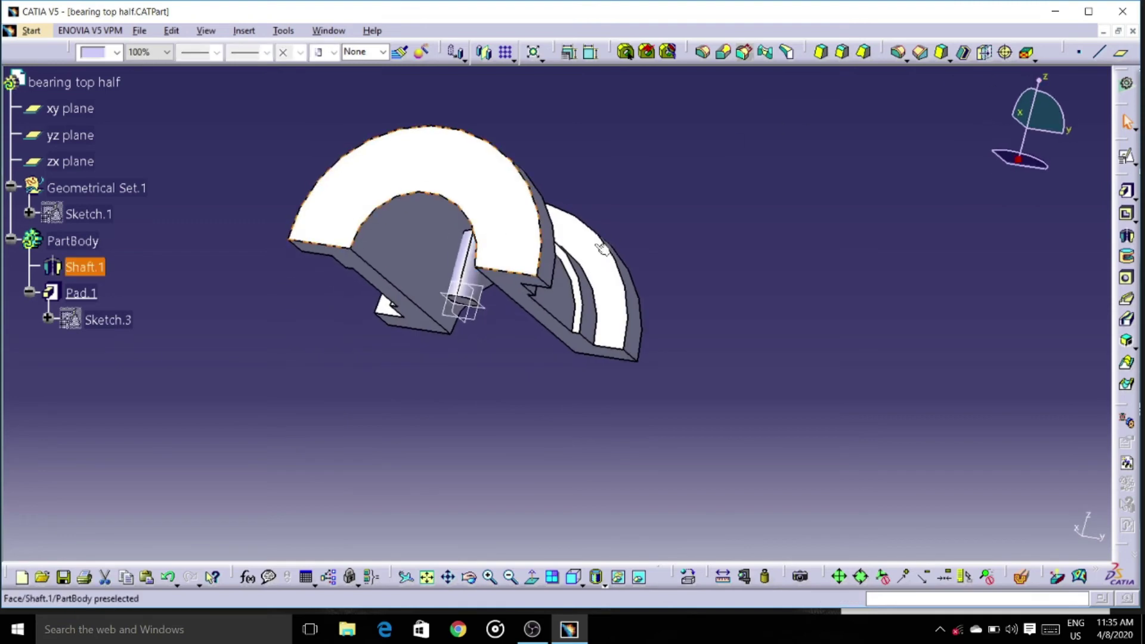
click(1127, 157)
click(1014, 537)
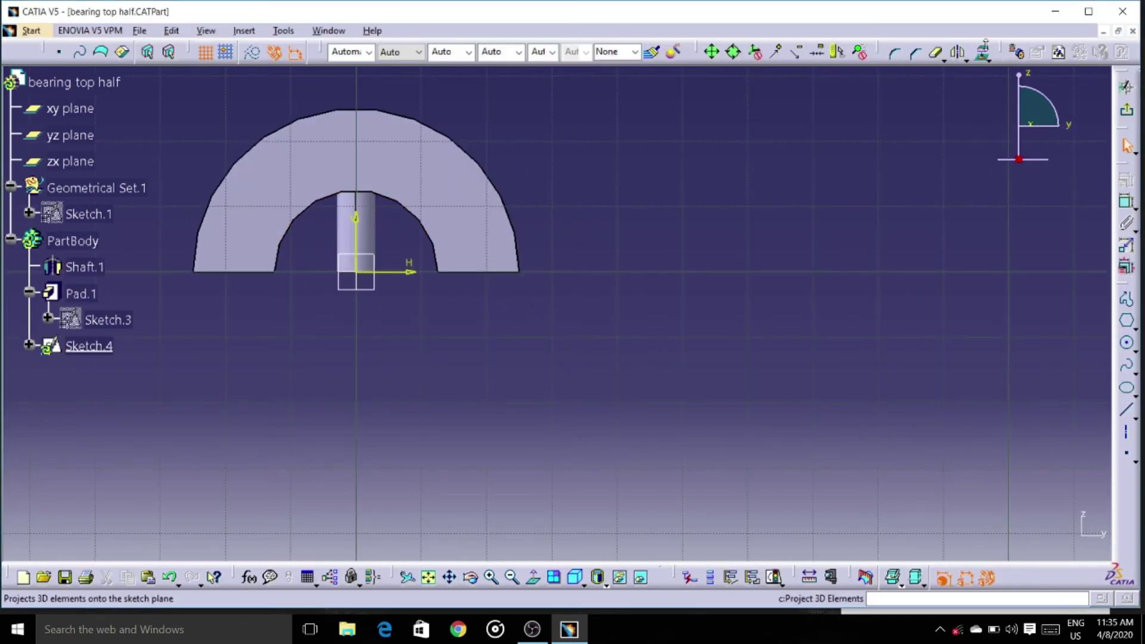
click(988, 59)
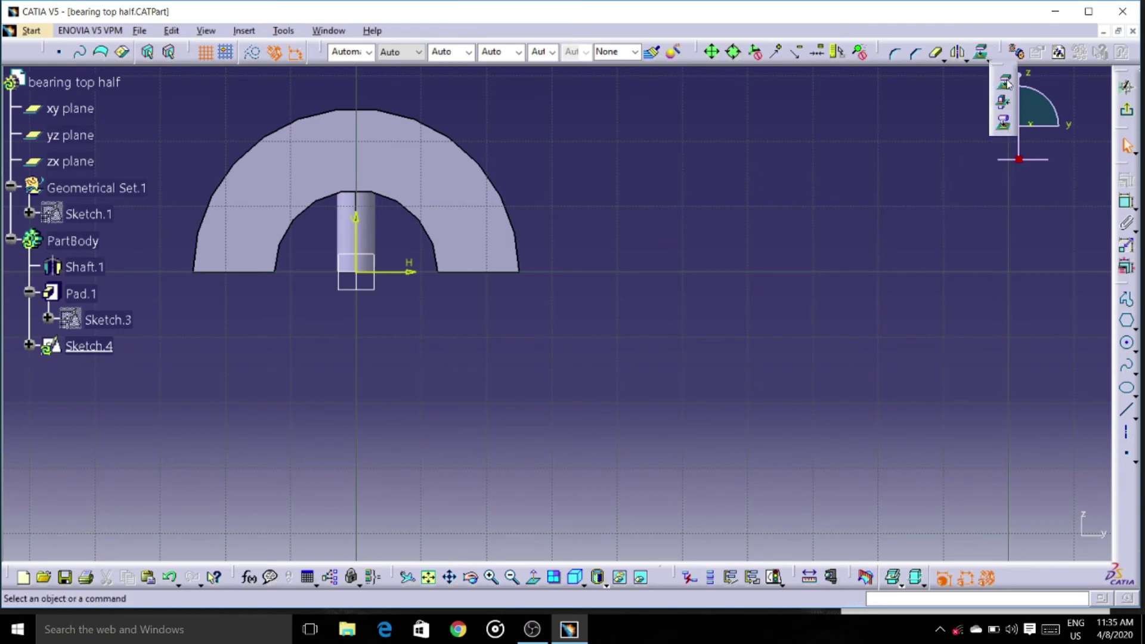
click(1003, 102)
click(411, 213)
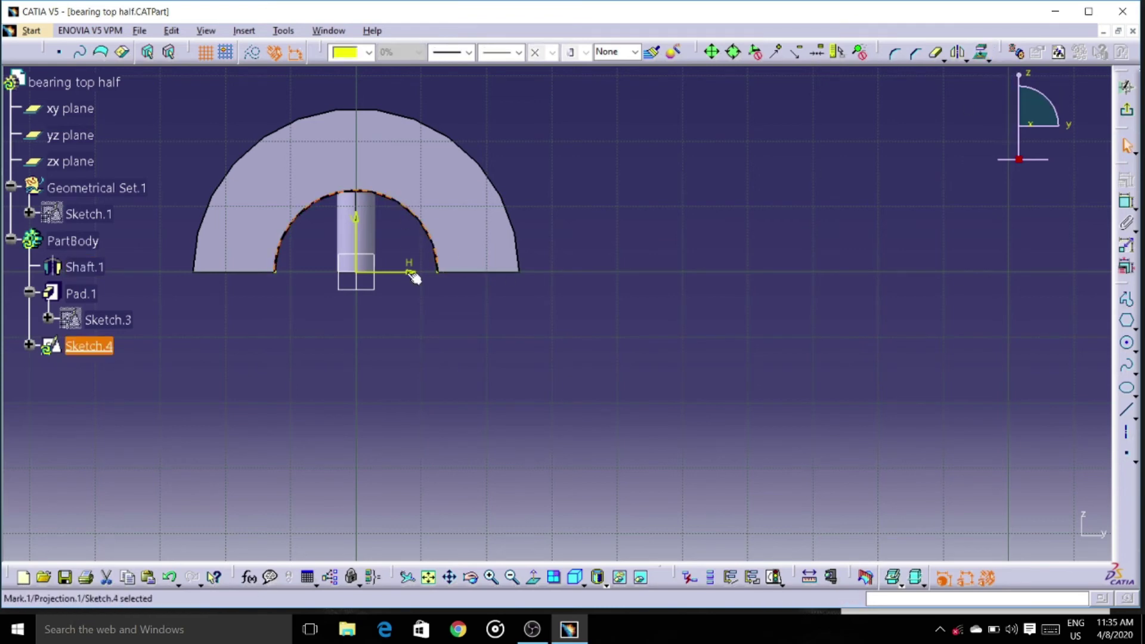
click(411, 290)
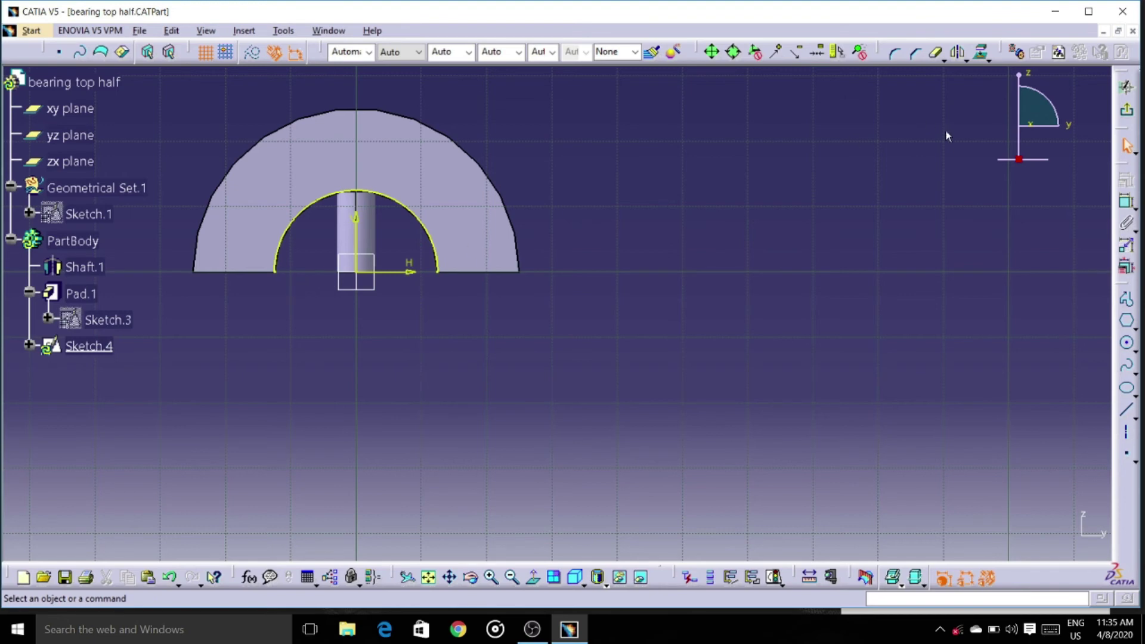
Close the arc with a line between its ends, check constraints, and exit the sketch
click(1127, 299)
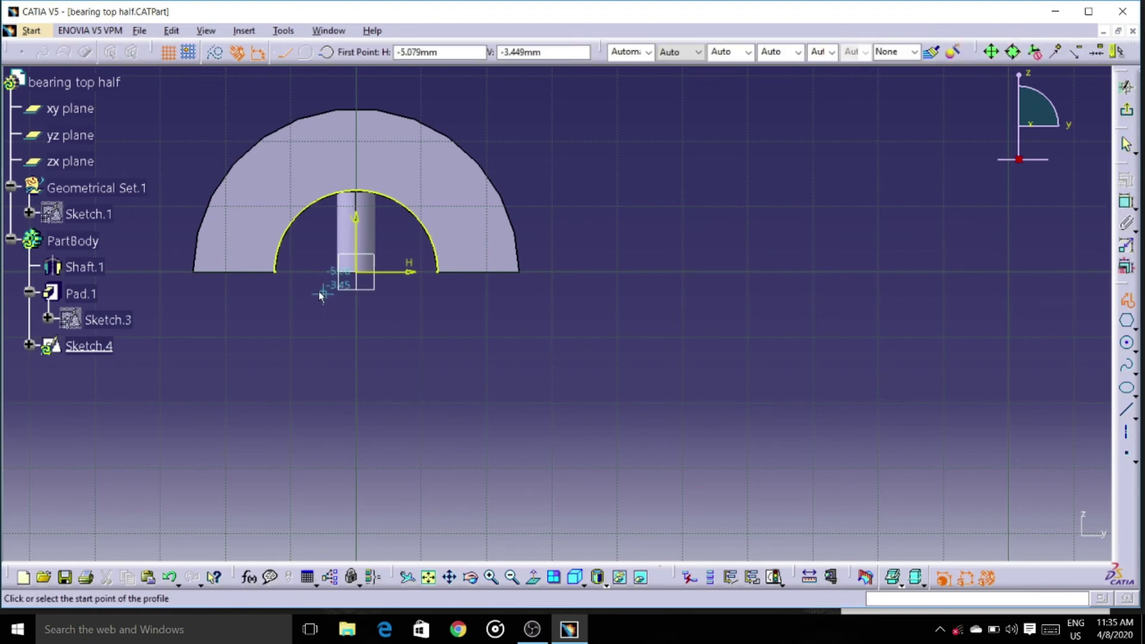
click(276, 274)
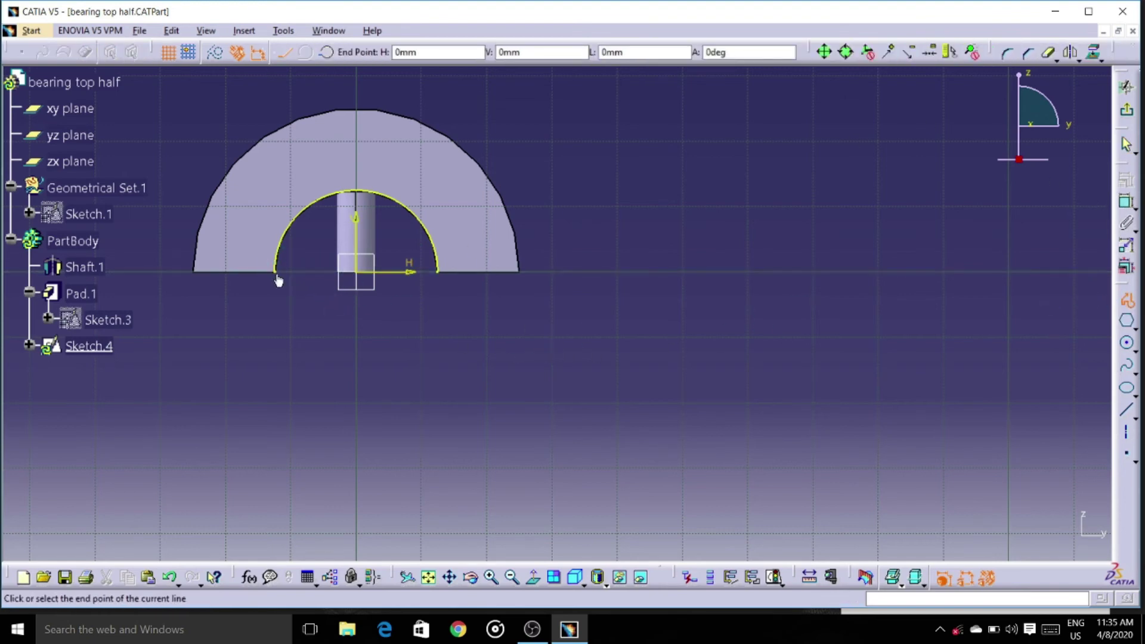
click(439, 281)
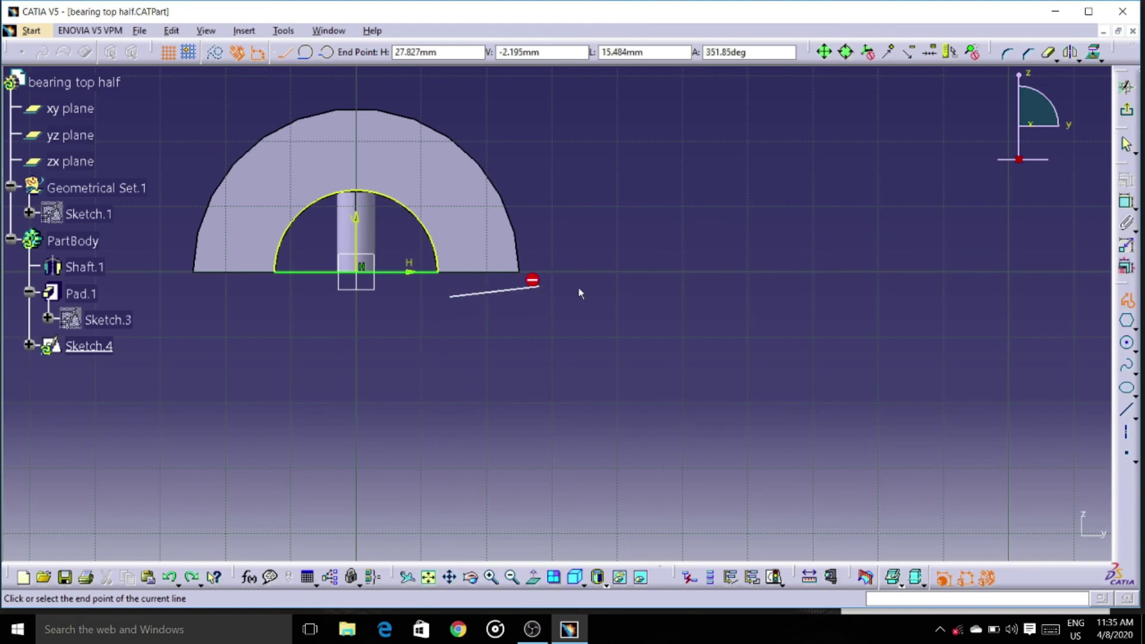
key(Escape)
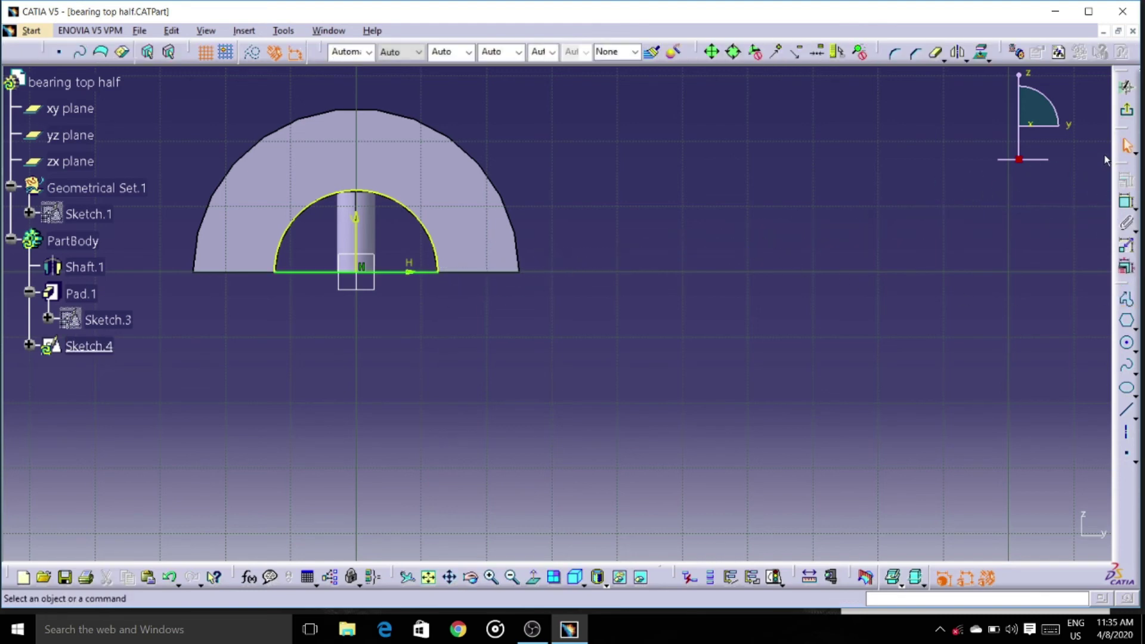
click(831, 578)
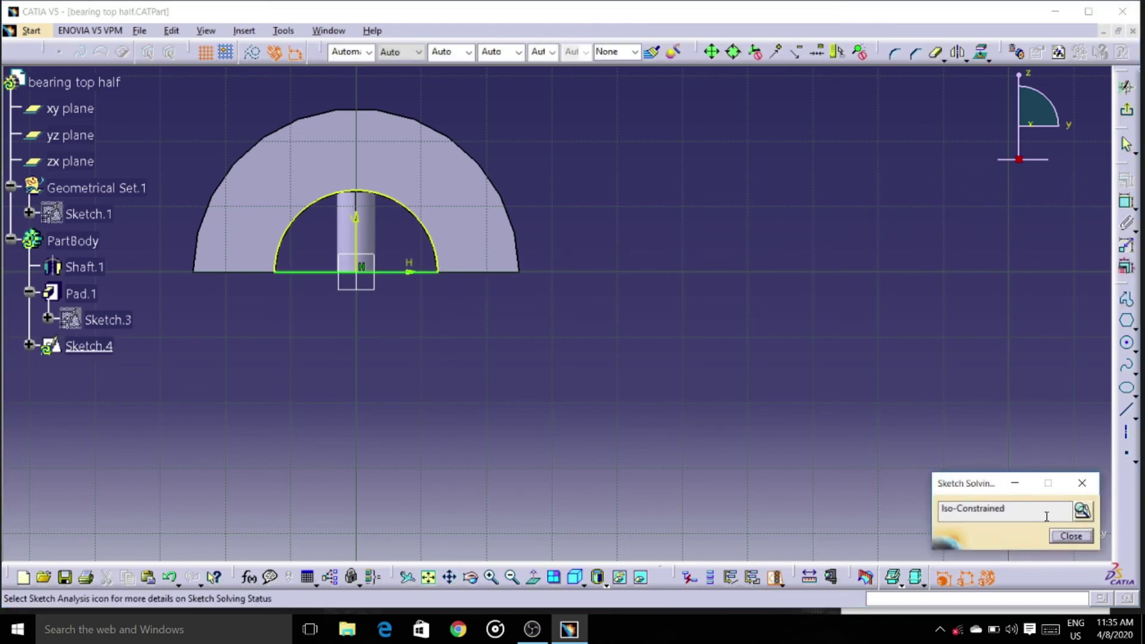
click(1072, 537)
click(1128, 109)
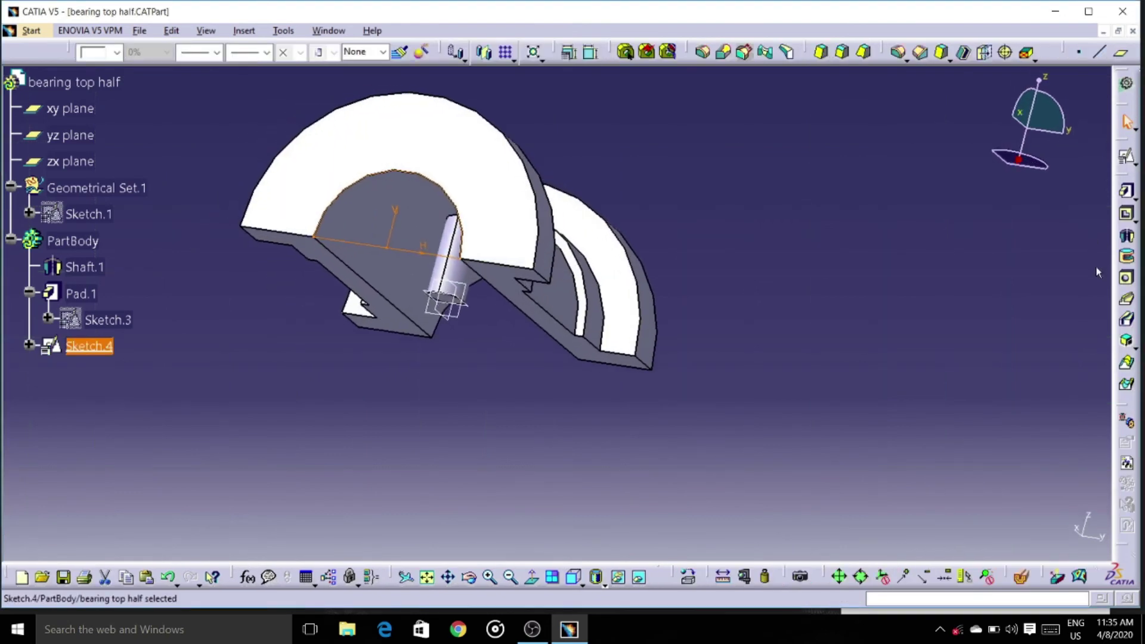
Pocket the half-circle sketch 60 mm deep to clear the bore
click(1126, 214)
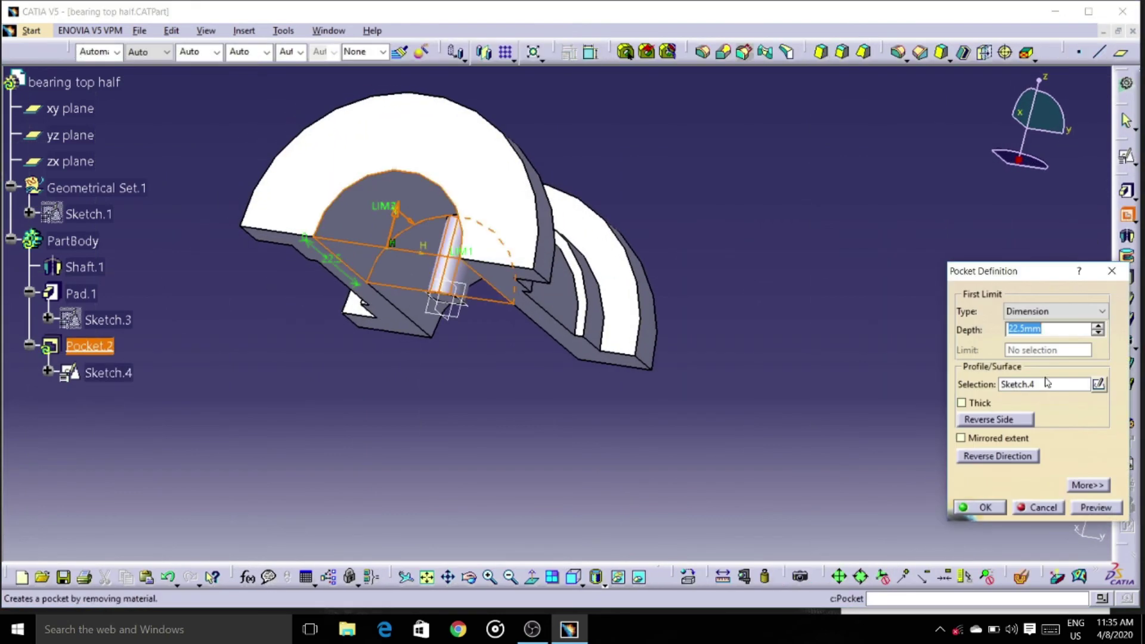
click(1087, 507)
click(986, 509)
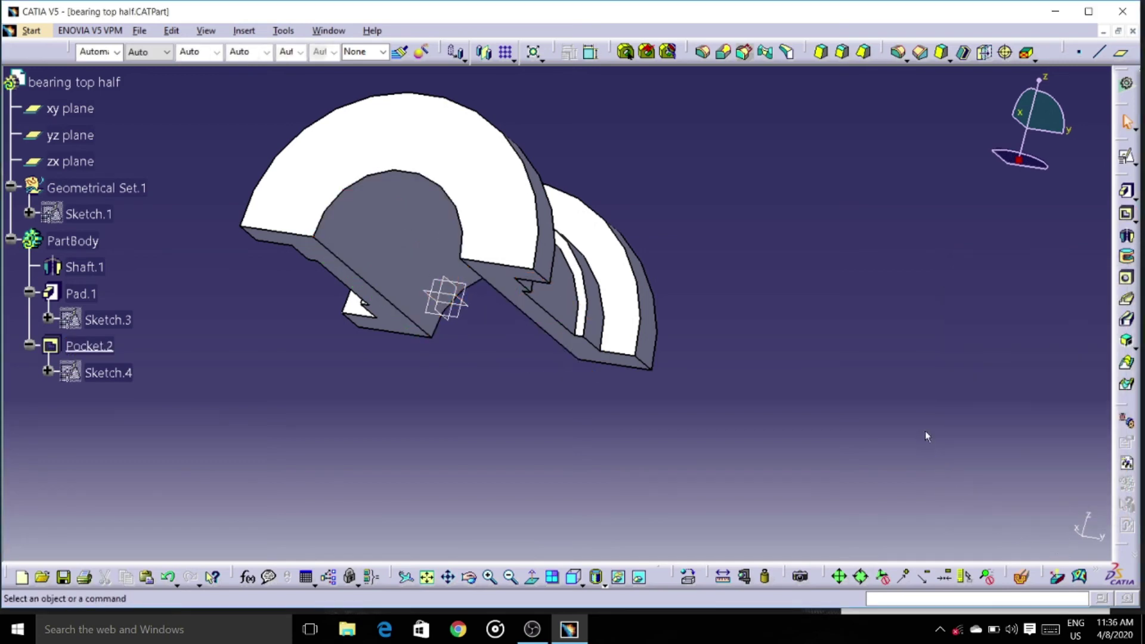
drag(1041, 110, 1015, 137)
click(599, 582)
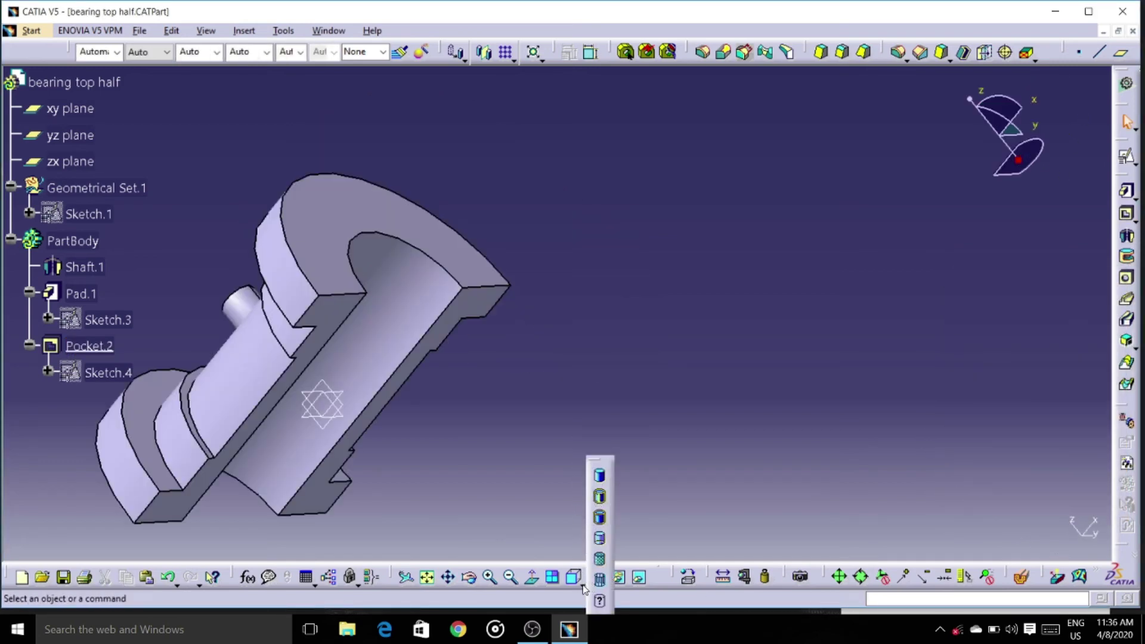
Switch to the isometric view and fit the whole bearing half in the window
click(599, 454)
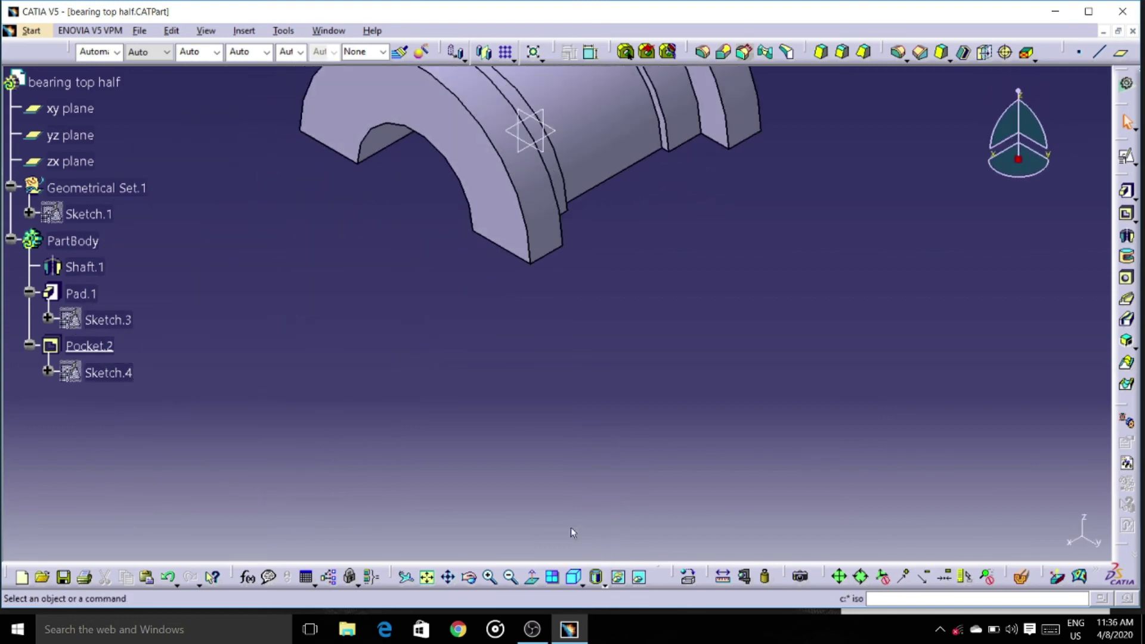
click(427, 577)
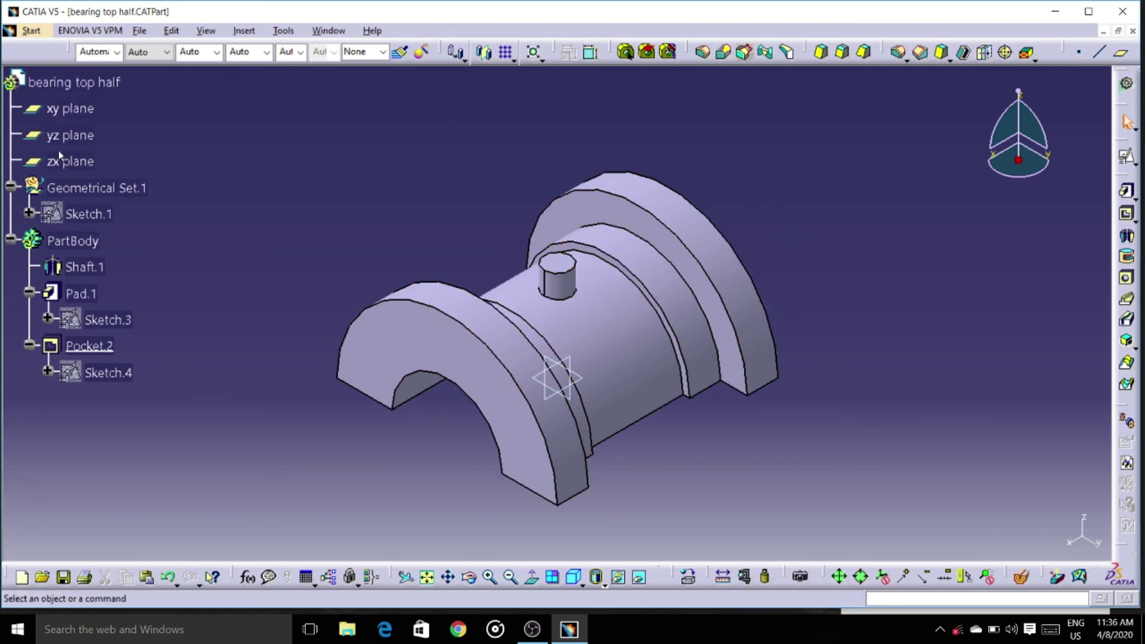
click(30, 31)
Save As in the plummer block folder, selecting 'top' in 'bearing top half' for renaming
mouse_move(141, 34)
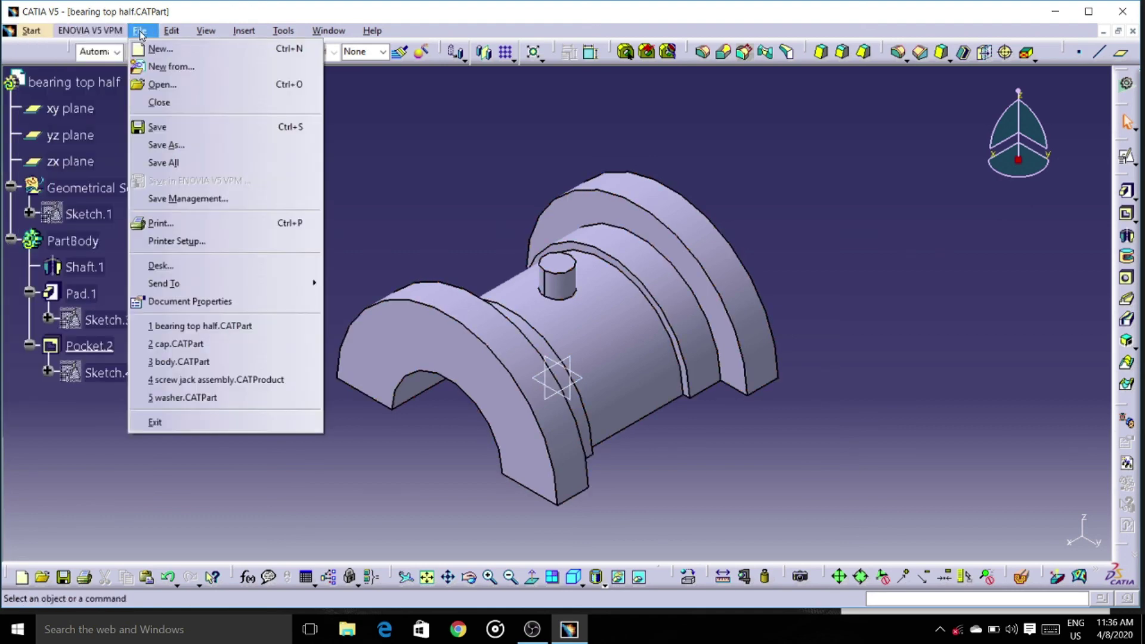
click(238, 145)
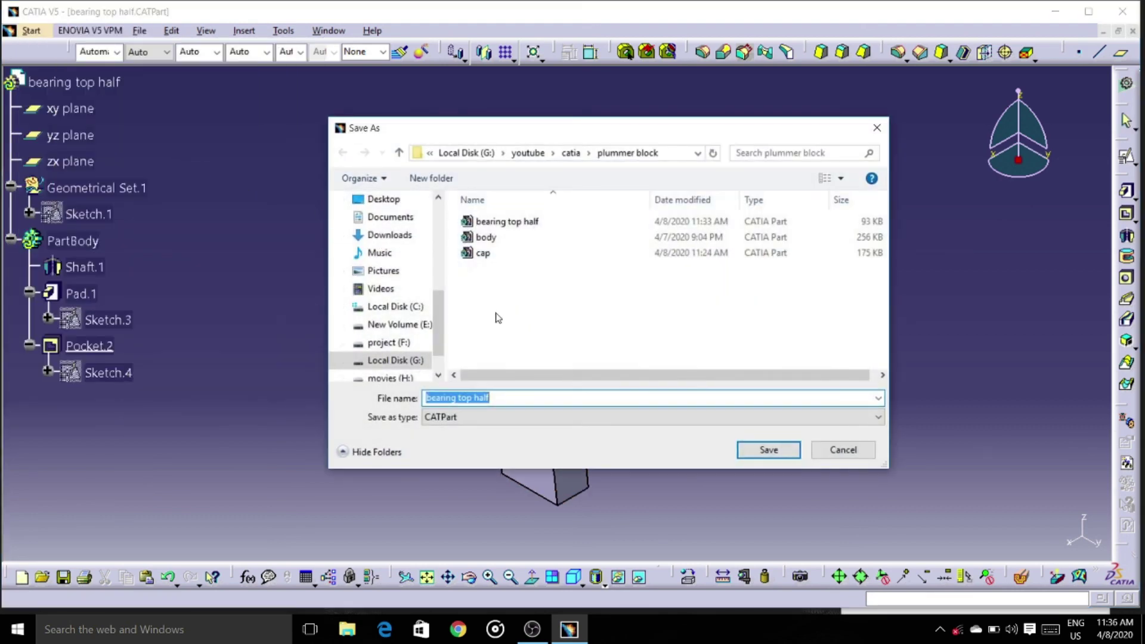
double_click(462, 397)
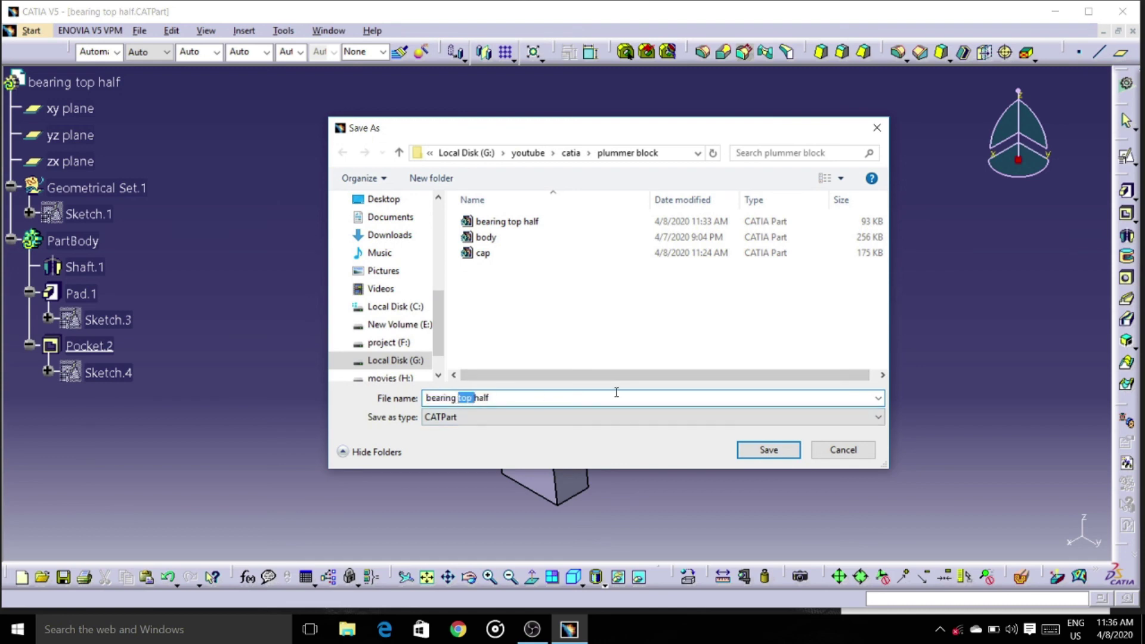